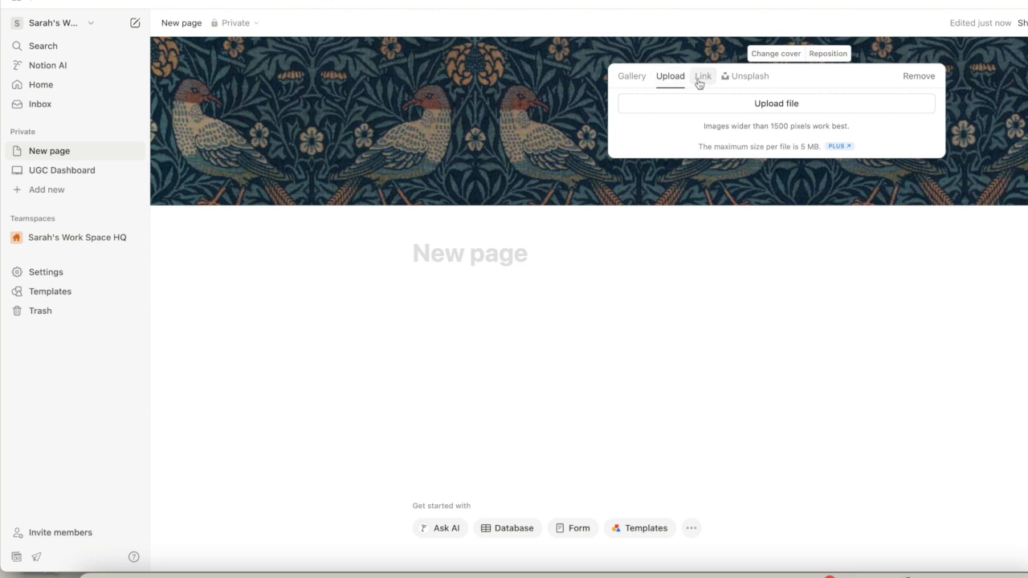
Set the page cover to the green leaf pattern from The MET Museum – Patterns, and reposition the image vertically.
{"action": "left_click", "coordinate": [703, 77]}
{"action": "left_click", "coordinate": [743, 80]}
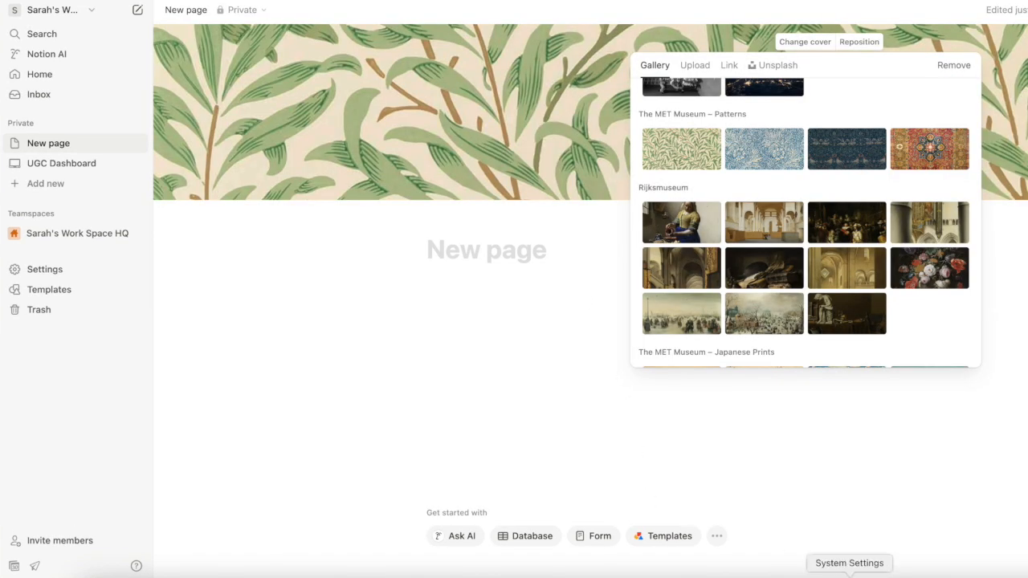
{"action": "key", "text": "Escape"}
{"action": "left_click", "coordinate": [858, 42]}
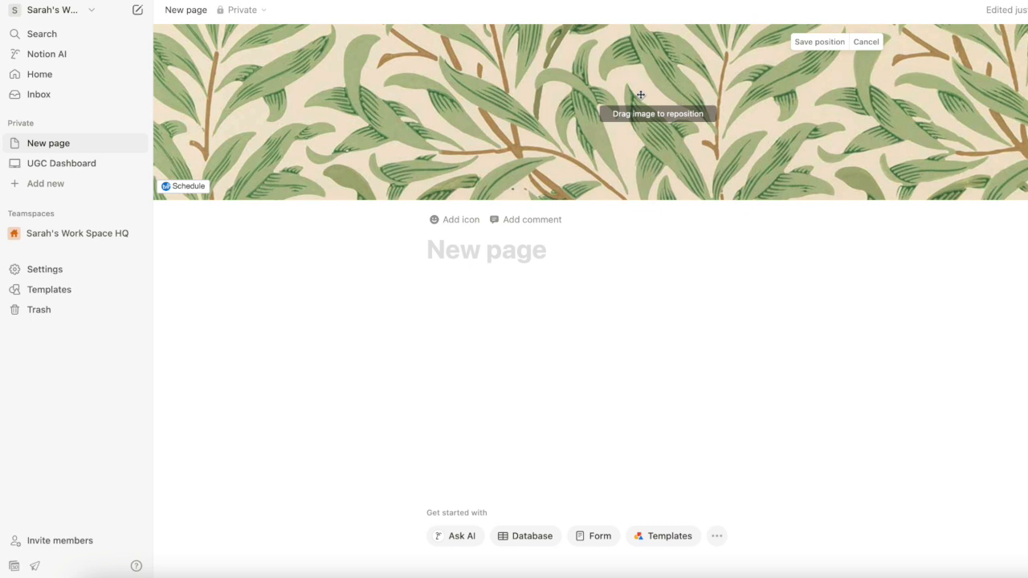
{"action": "left_click", "coordinate": [641, 94]}
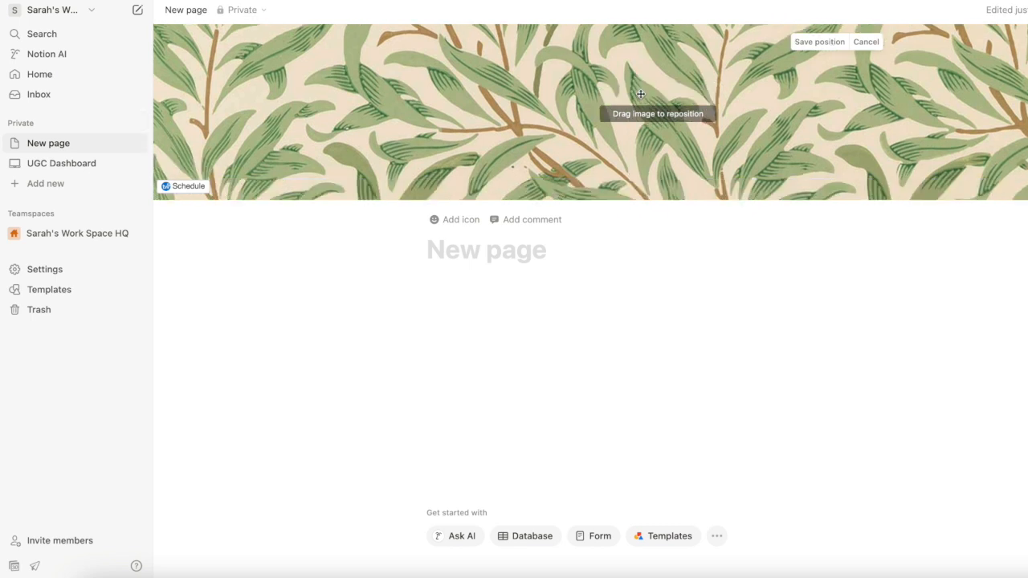
{"action": "left_click", "coordinate": [807, 44]}
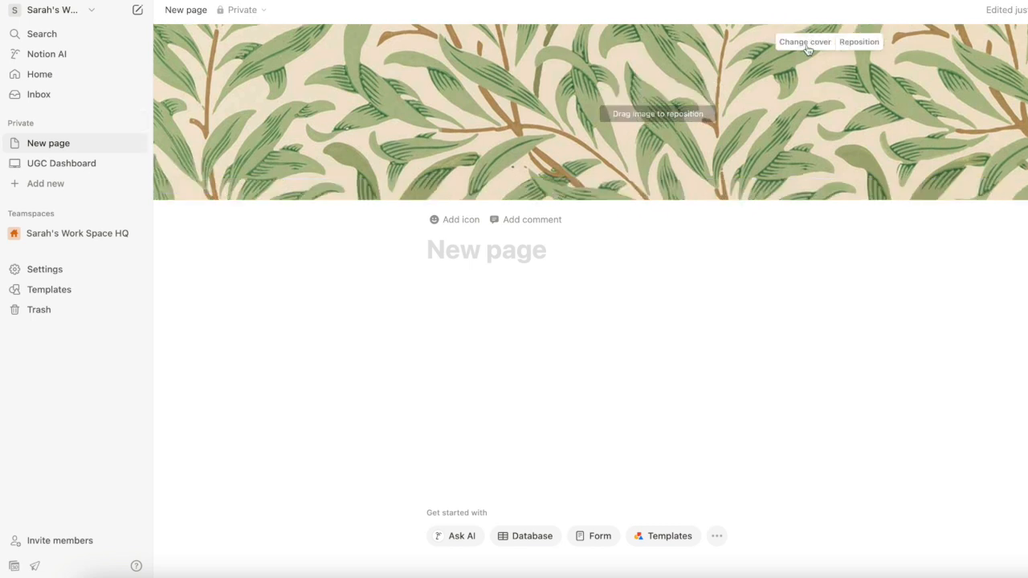
Add a page icon and change it to the laptop emoji.
{"action": "left_click", "coordinate": [462, 220]}
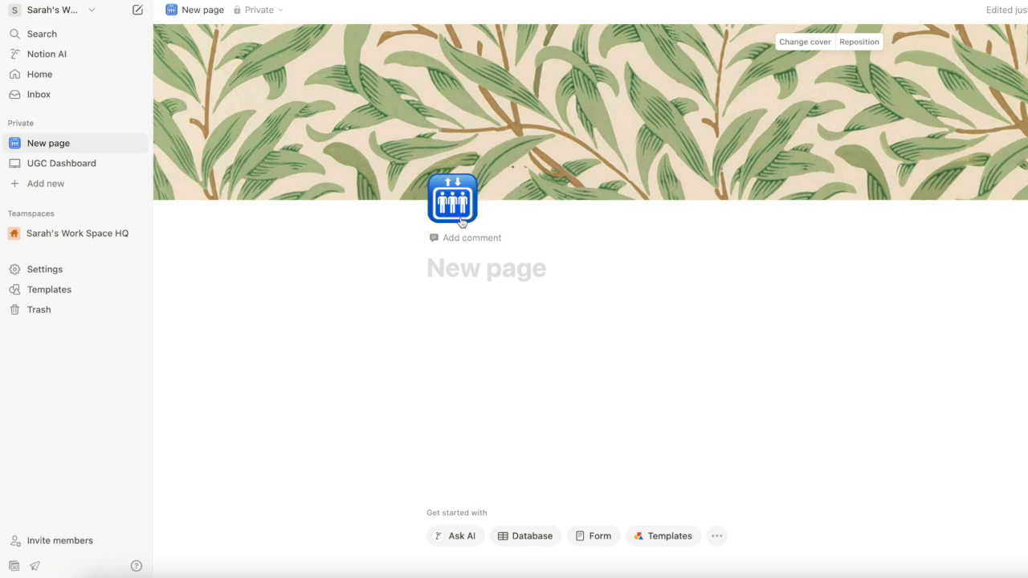
{"action": "left_click", "coordinate": [462, 219]}
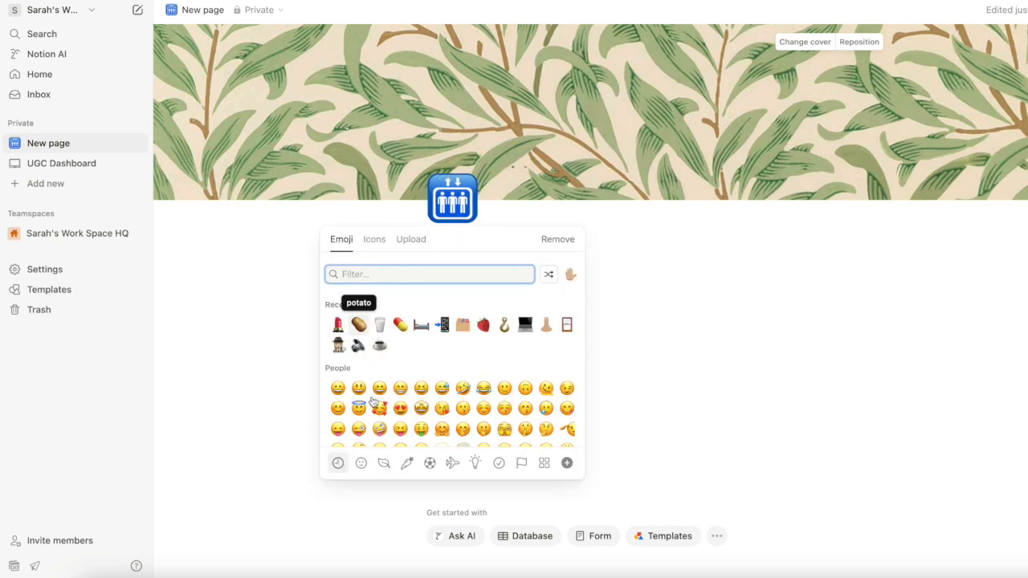
{"action": "scroll", "coordinate": [392, 409], "scroll_direction": "down", "scroll_amount": 3}
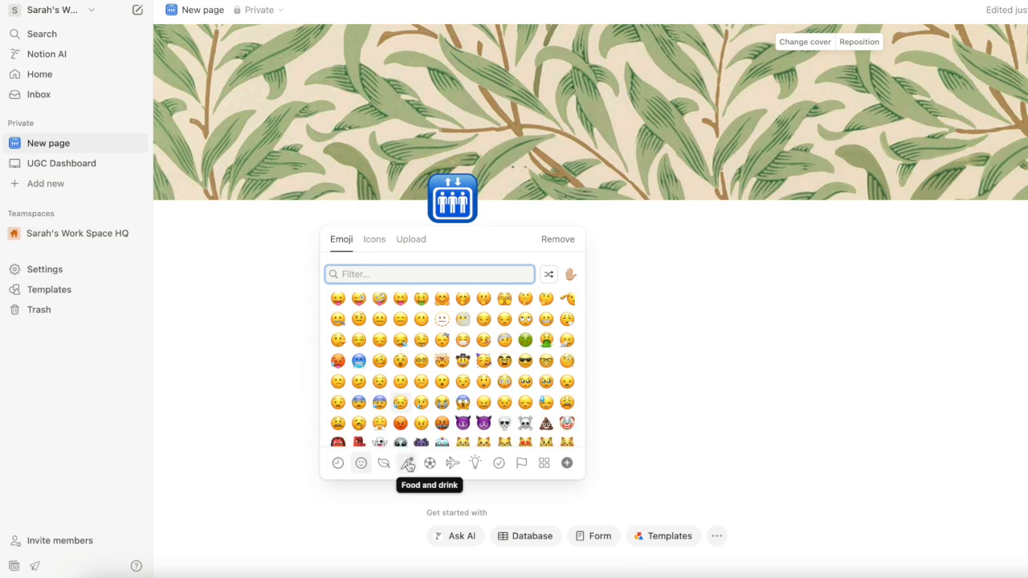
{"action": "left_click", "coordinate": [373, 241]}
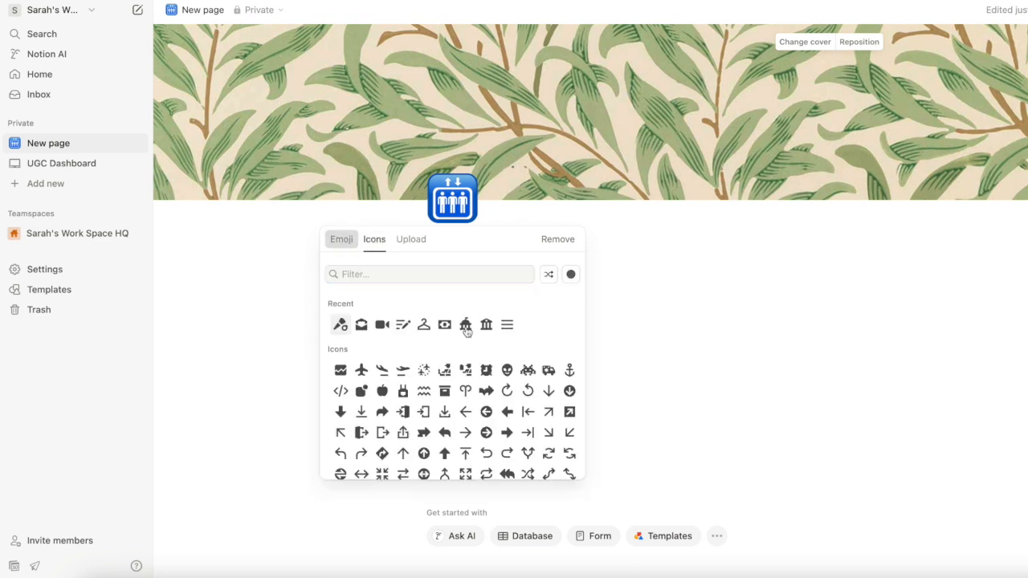
{"action": "left_click", "coordinate": [525, 325]}
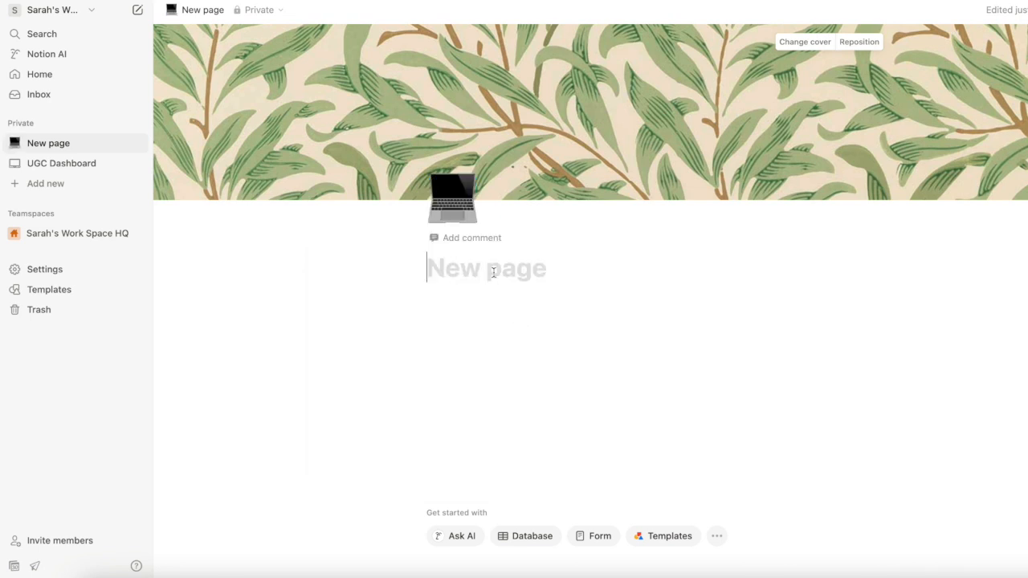
Title the new page "Creative Hub".
{"action": "type", "text": "Creat"}
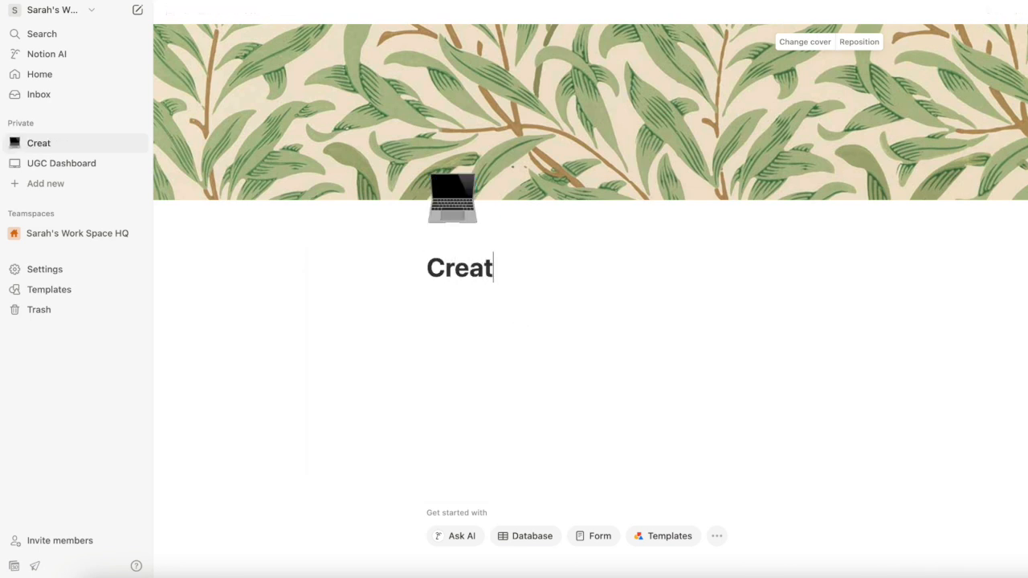
{"action": "type", "text": "ive Hib"}
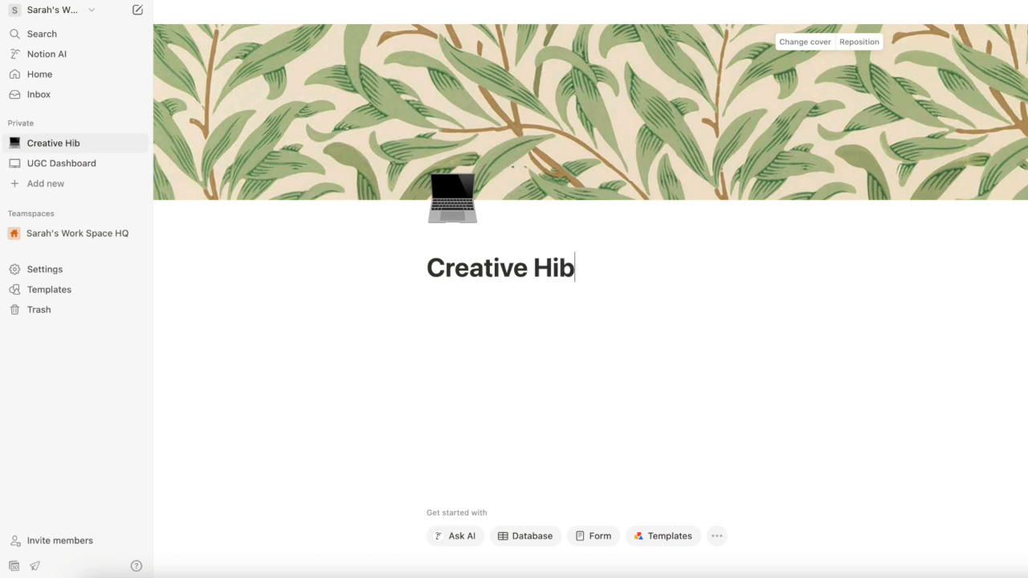
{"action": "key", "text": "BackSpace"}
{"action": "key", "text": "BackSpace"}
{"action": "type", "text": "ub"}
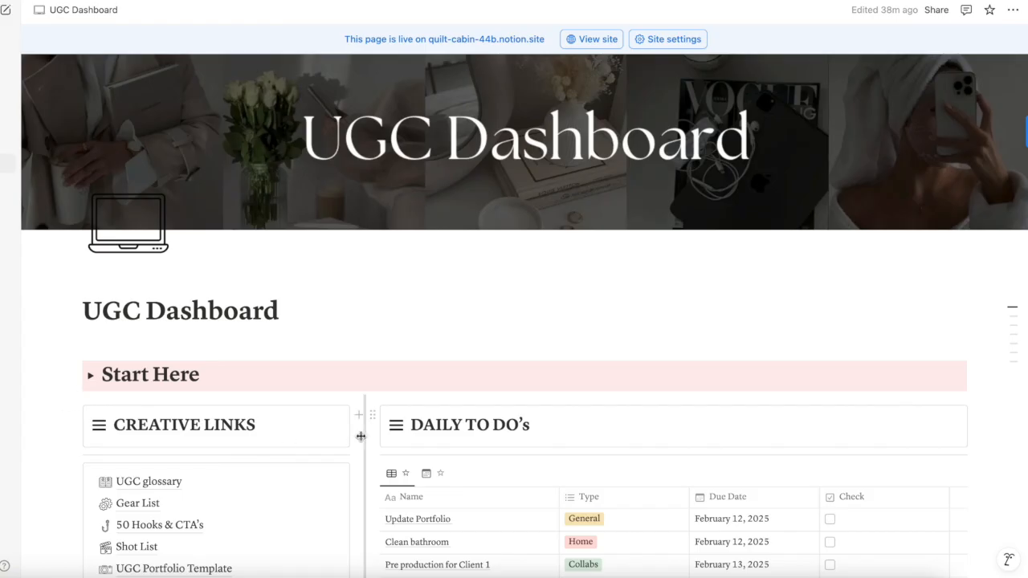
{"action": "scroll", "coordinate": [360, 434], "scroll_direction": "down", "scroll_amount": 1}
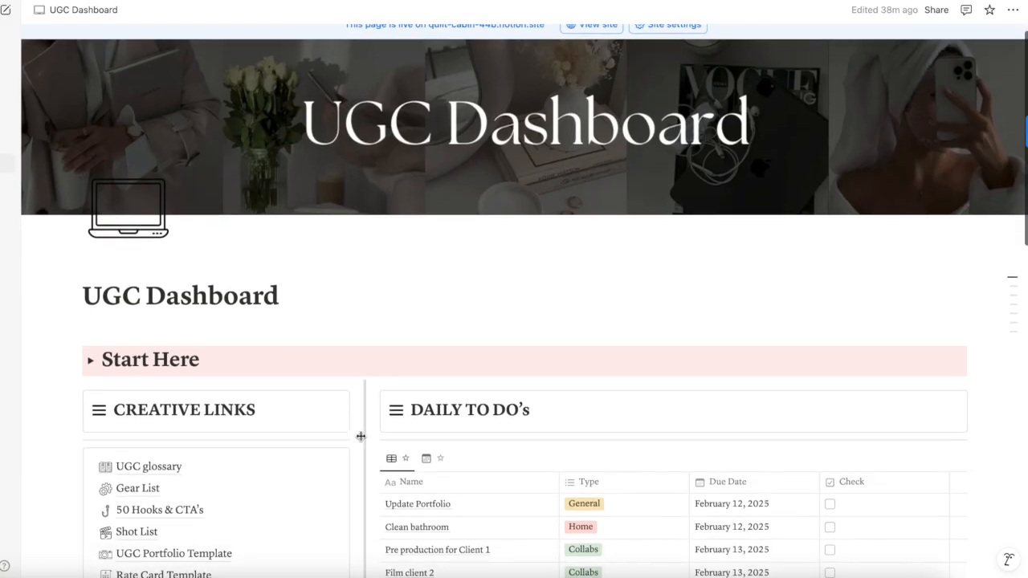
{"action": "scroll", "coordinate": [360, 436], "scroll_direction": "down", "scroll_amount": 3}
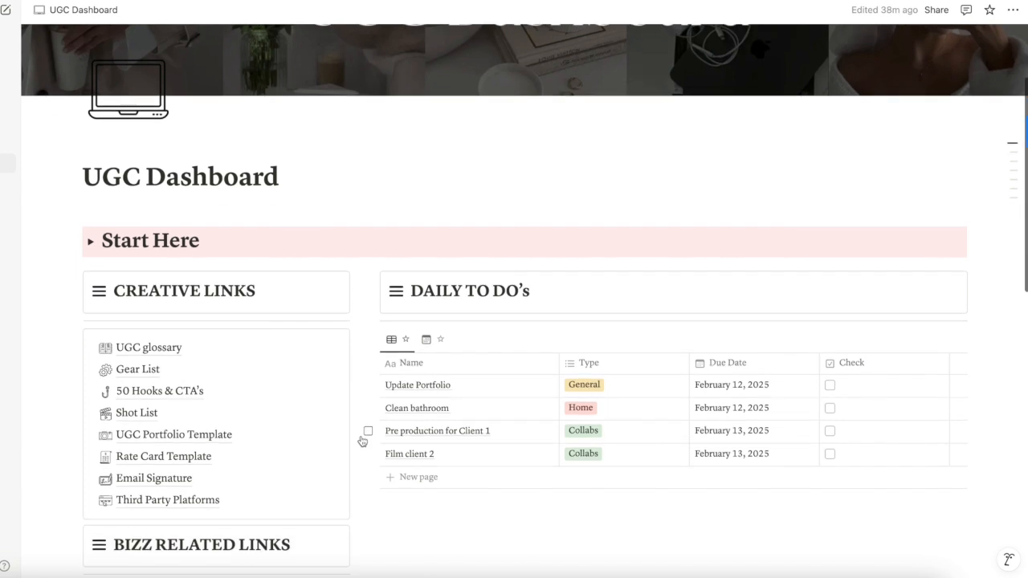
{"action": "scroll", "coordinate": [363, 441], "scroll_direction": "down", "scroll_amount": 3}
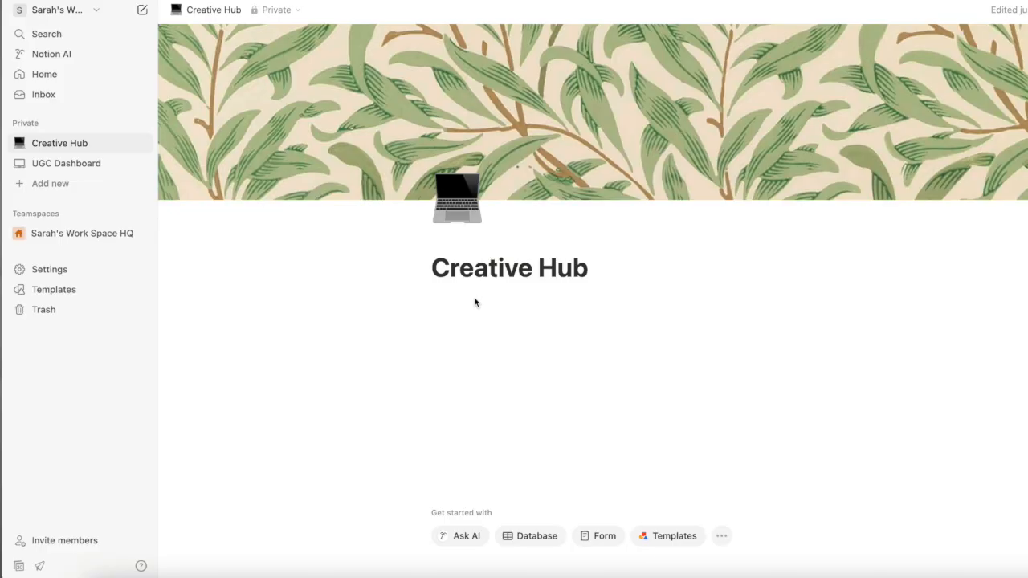
Insert a two-column layout in the body of the Creative Hub page.
{"action": "left_click", "coordinate": [473, 303]}
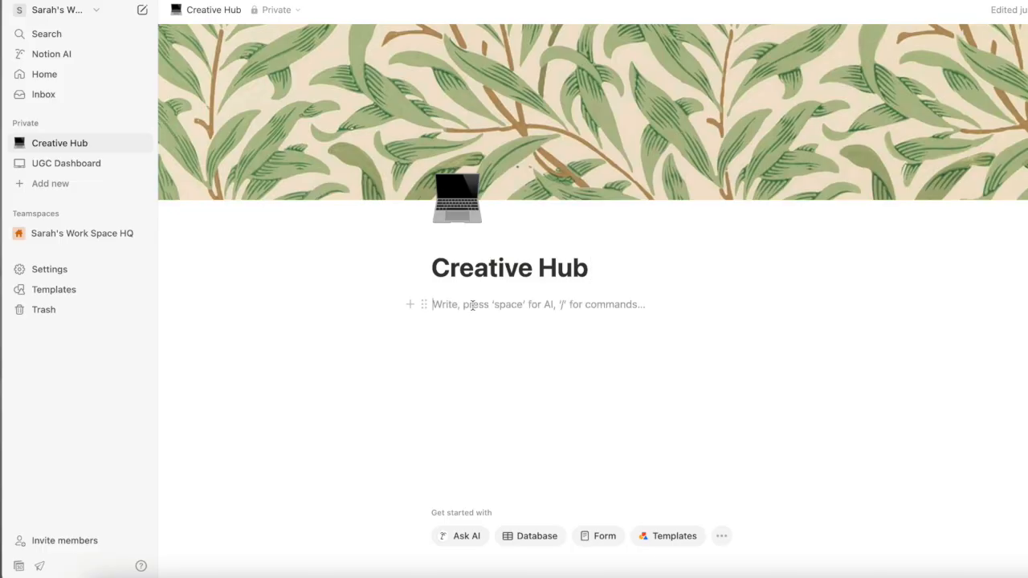
{"action": "type", "text": "/col"}
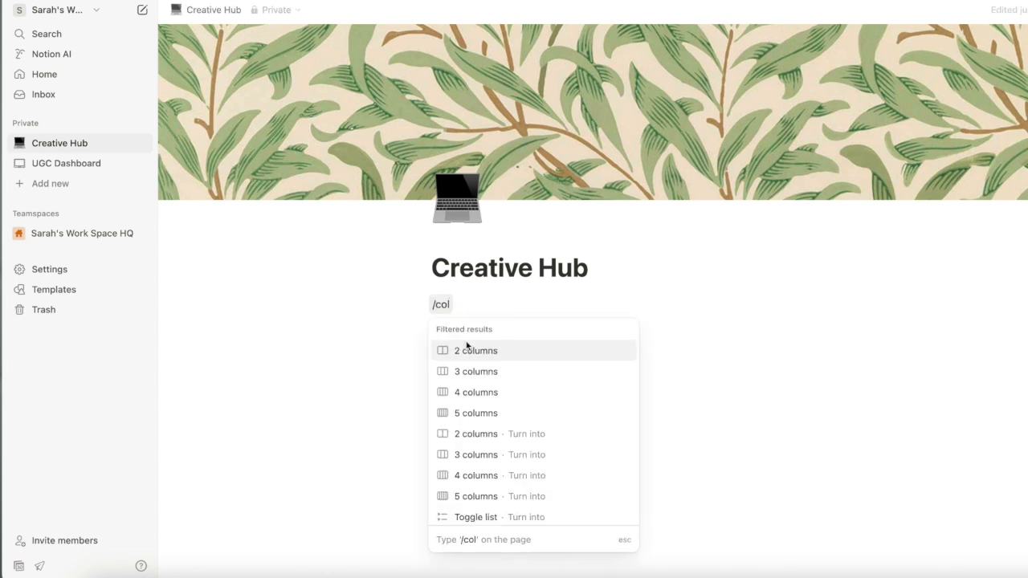
{"action": "left_click", "coordinate": [469, 351]}
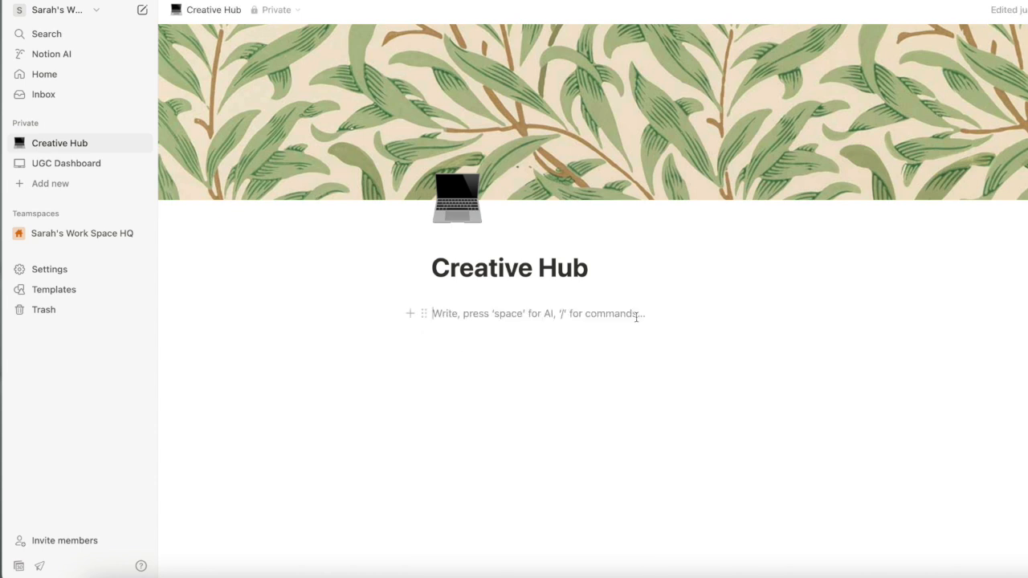
{"action": "left_click", "coordinate": [754, 318]}
Enter "QUICK LINKS" in the first column and format it as Heading 3.
{"action": "left_click", "coordinate": [506, 316]}
{"action": "type", "text": "QUIK"}
{"action": "type", "text": "CK "}
{"action": "type", "text": "LINKS"}
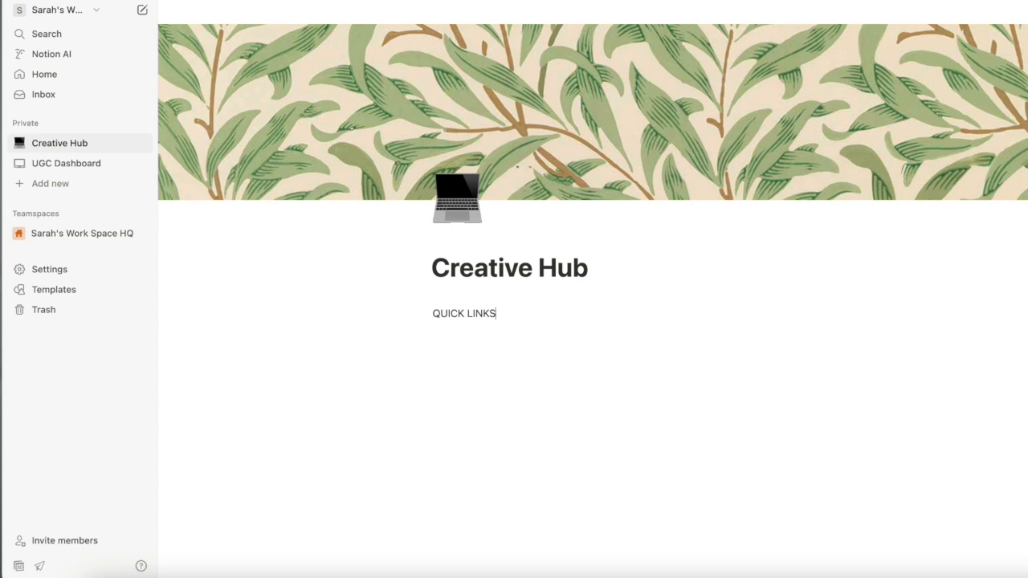
{"action": "triple_click", "coordinate": [485, 313]}
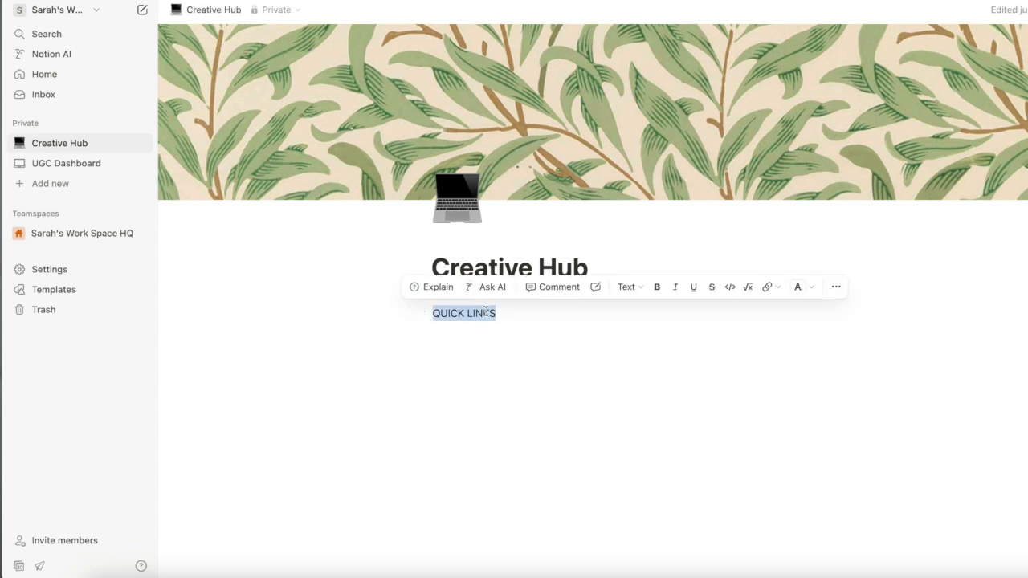
{"action": "left_click", "coordinate": [626, 287]}
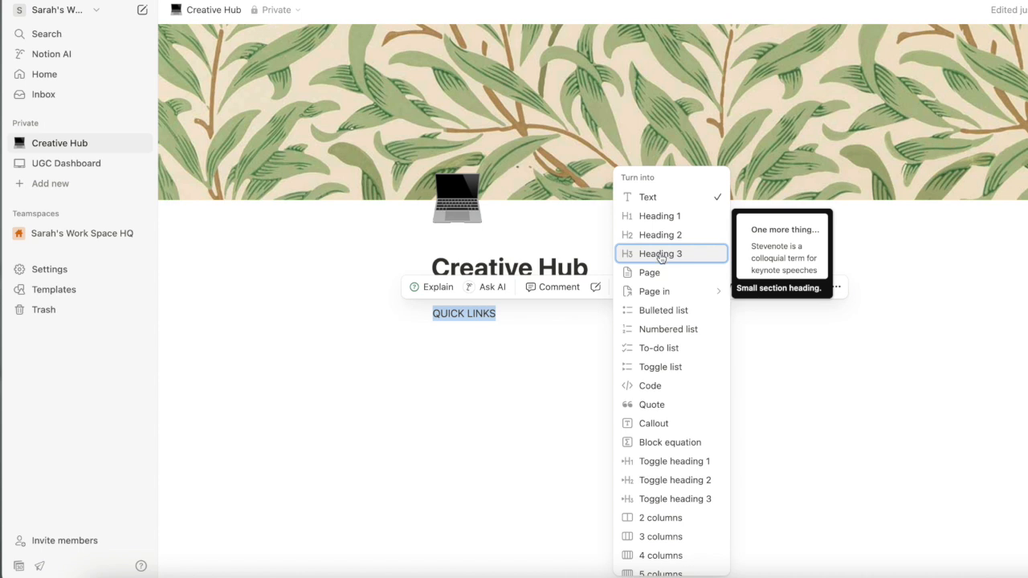
{"action": "left_click", "coordinate": [660, 254]}
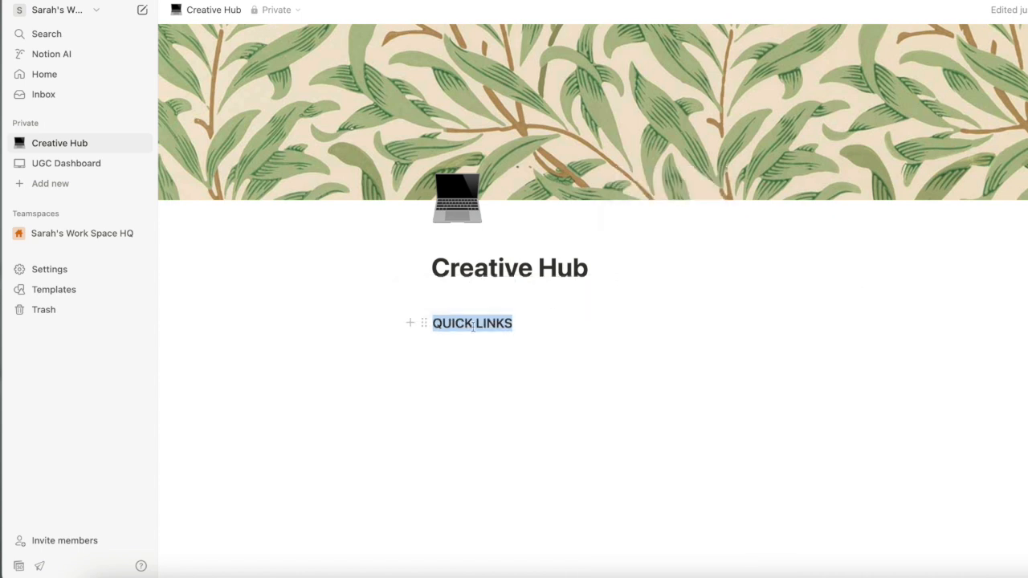
Give the QUICK LINKS heading a yellow background and narrow its column to about half the width.
{"action": "left_click", "coordinate": [425, 324]}
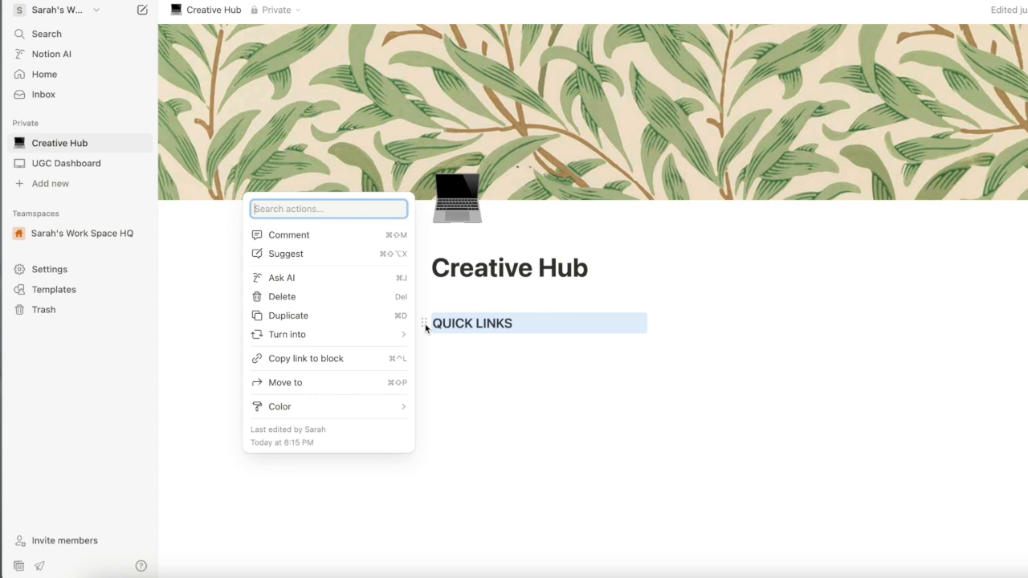
{"action": "mouse_move", "coordinate": [379, 411]}
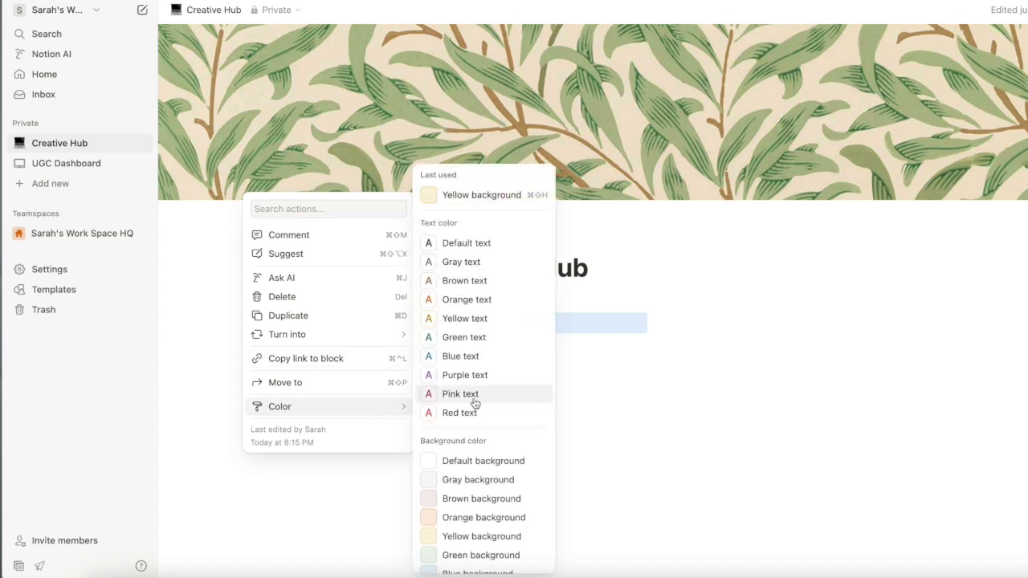
{"action": "left_click", "coordinate": [462, 536]}
{"action": "left_click", "coordinate": [517, 308]}
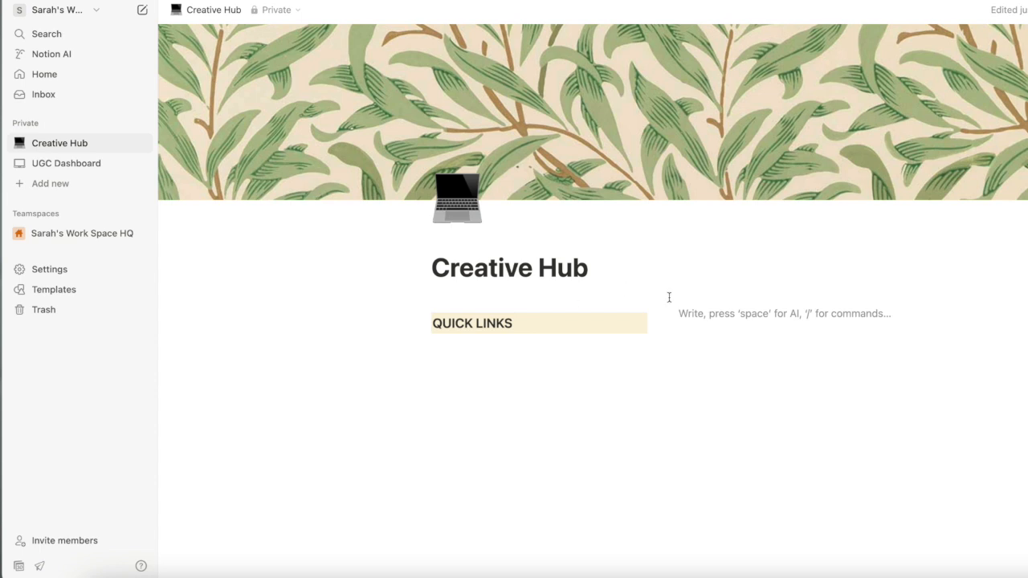
{"action": "left_click_drag", "start_coordinate": [656, 325], "coordinate": [549, 329]}
{"action": "left_click", "coordinate": [447, 361]}
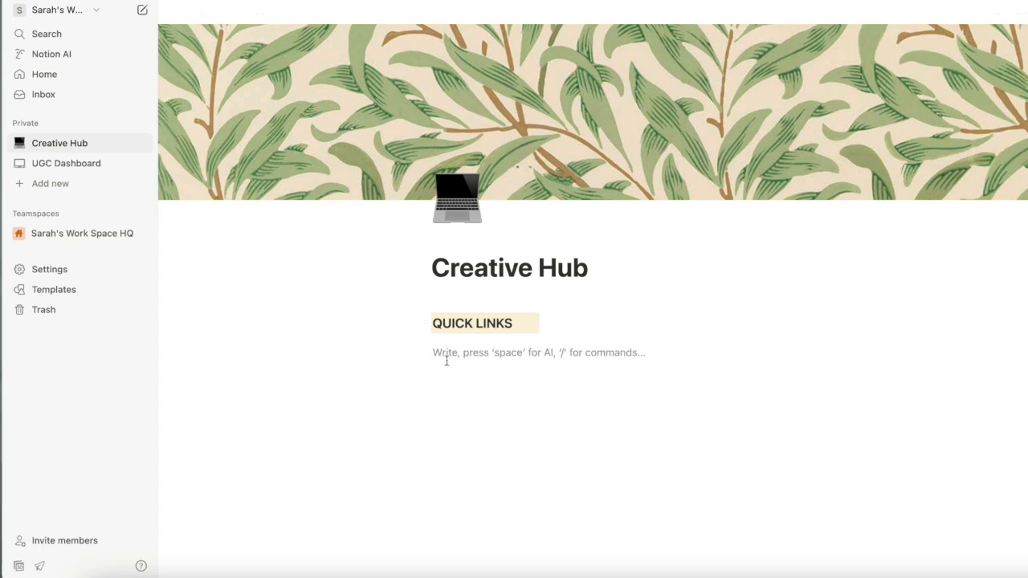
{"action": "type", "text": "Insta"}
{"action": "double_click", "coordinate": [456, 353]}
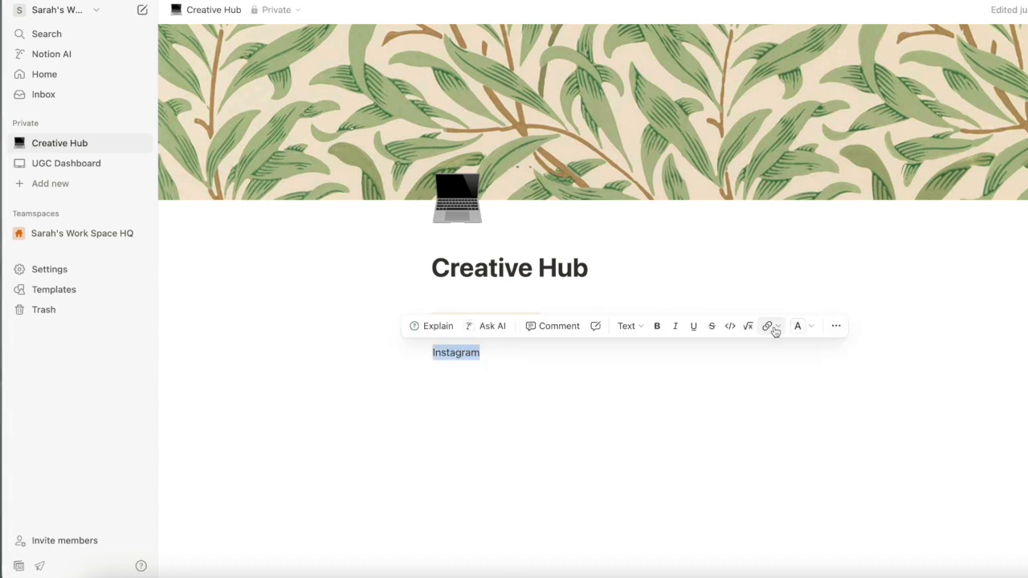
{"action": "left_click", "coordinate": [771, 326]}
{"action": "type", "text": "www.insta"}
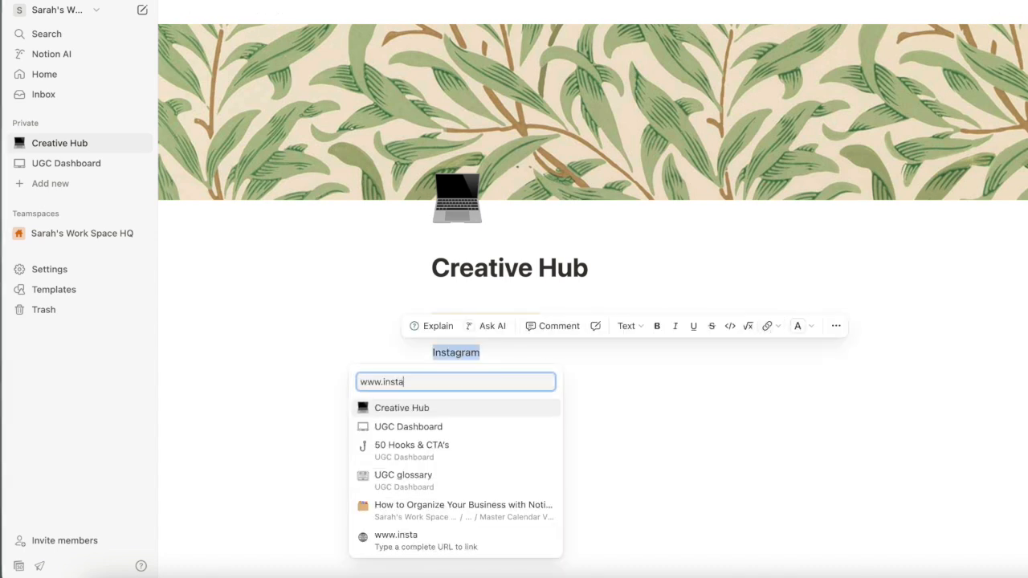
{"action": "type", "text": "gram.com"}
{"action": "key", "text": "Return"}
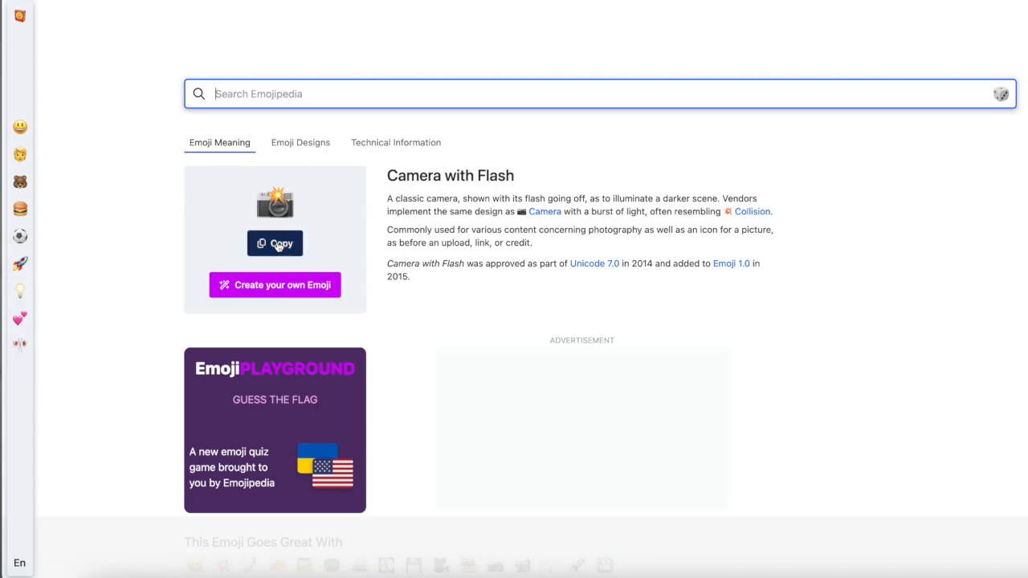
Copy the Camera with Flash emoji from Emojipedia and paste it in front of the Instagram link.
{"action": "left_click", "coordinate": [278, 245]}
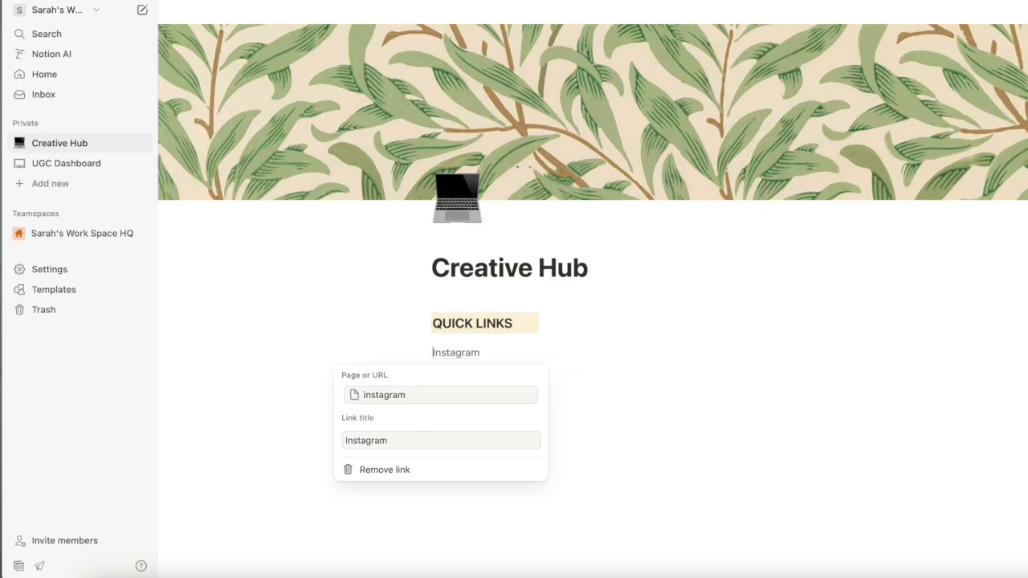
{"action": "key", "text": "Escape"}
{"action": "key", "text": "ctrl+v"}
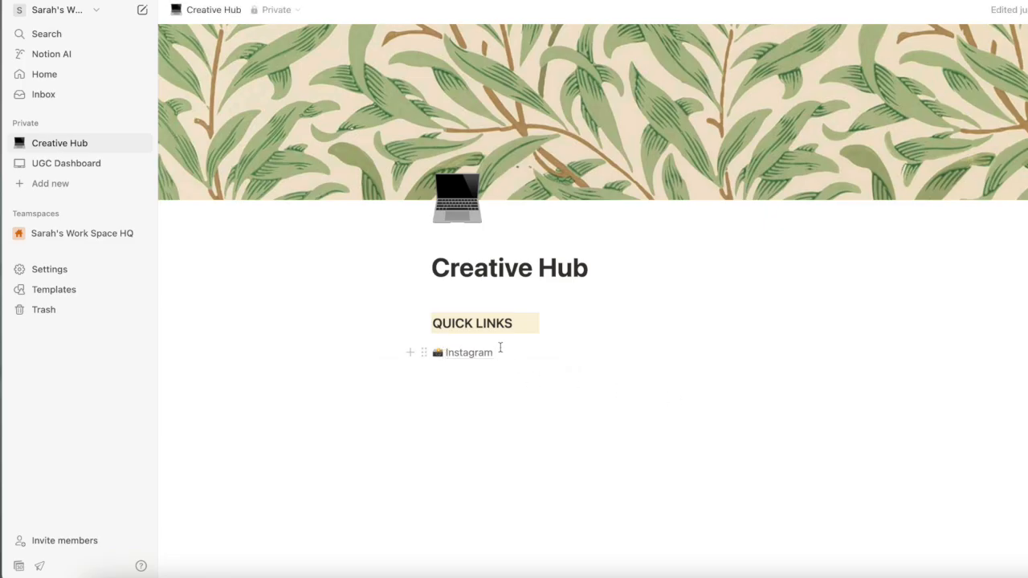
{"action": "key", "text": "Return"}
{"action": "key", "text": "BackSpace"}
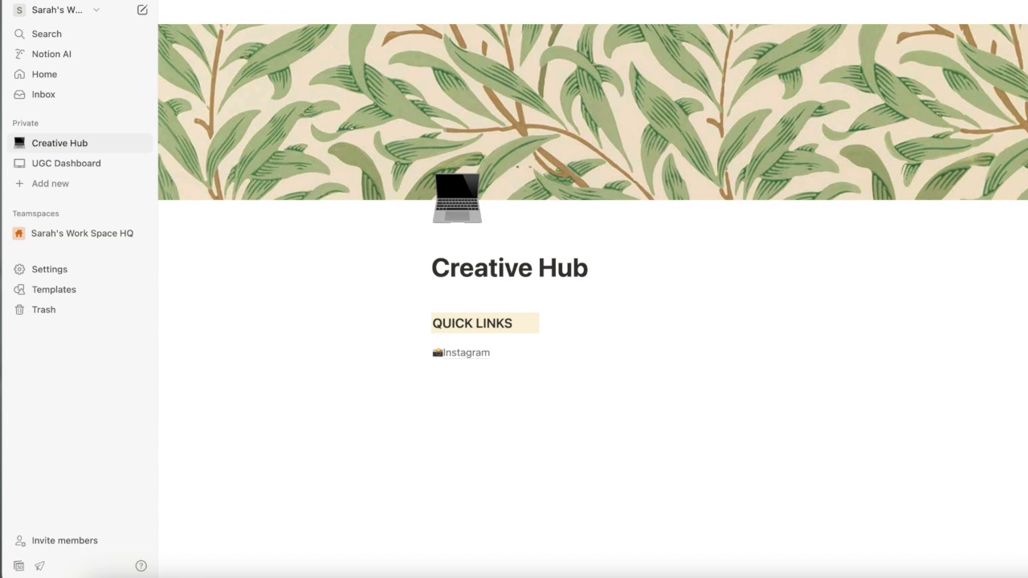
Add a new line reading "Hook List" below the Instagram link in the QUICK LINKS column.
{"action": "key", "text": "Return"}
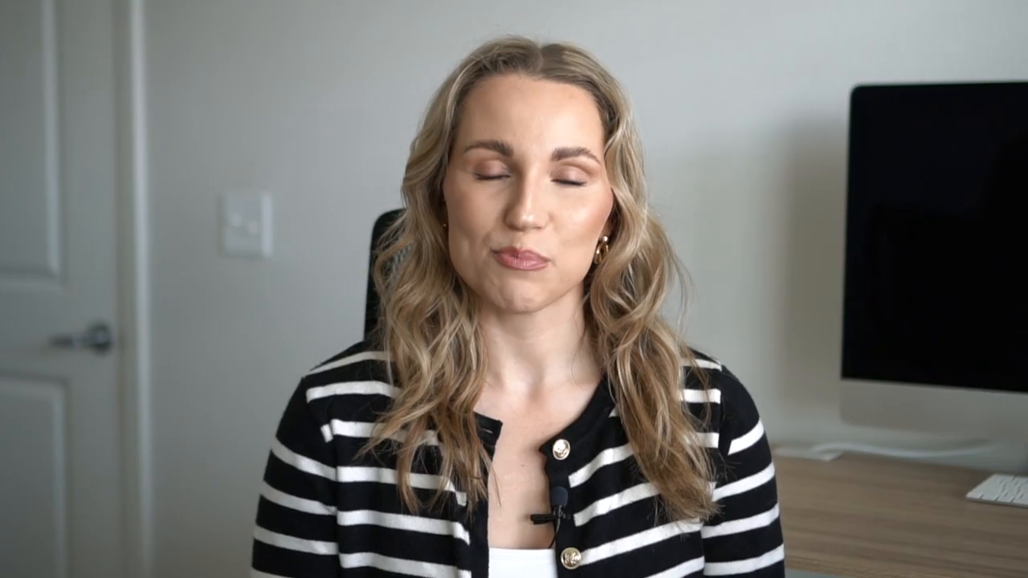
{"action": "type", "text": "H"}
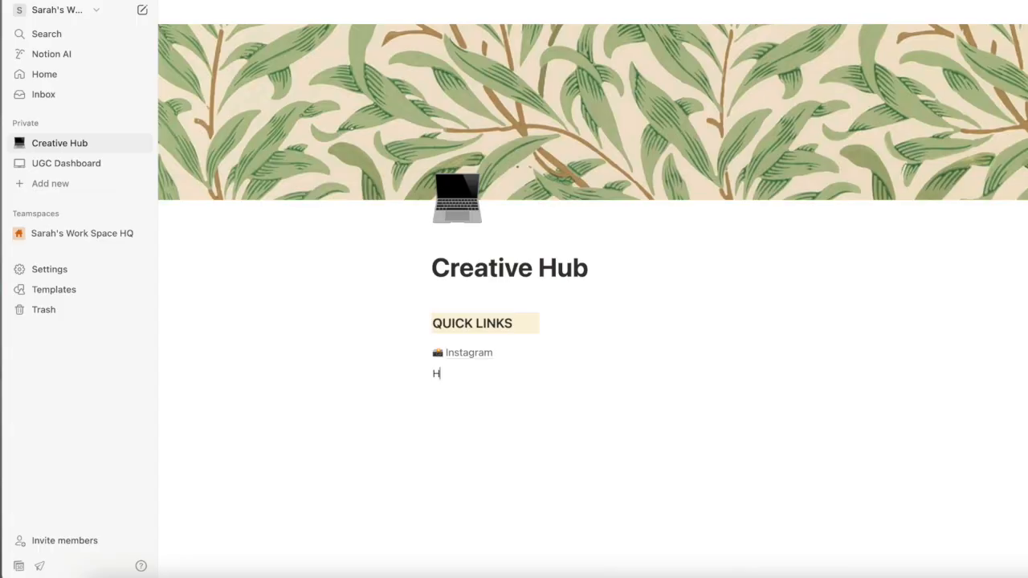
{"action": "type", "text": "ooks Guide"}
{"action": "key", "text": "alt+shift+Left"}
{"action": "key", "text": "BackSpace"}
{"action": "key", "text": "BackSpace"}
{"action": "key", "text": "BackSpace"}
{"action": "key", "text": "BackSpace"}
{"action": "type", "text": "Hook List"}
Turn the "Hook List" line into a page located in Creative Hub.
{"action": "triple_click", "coordinate": [462, 375]}
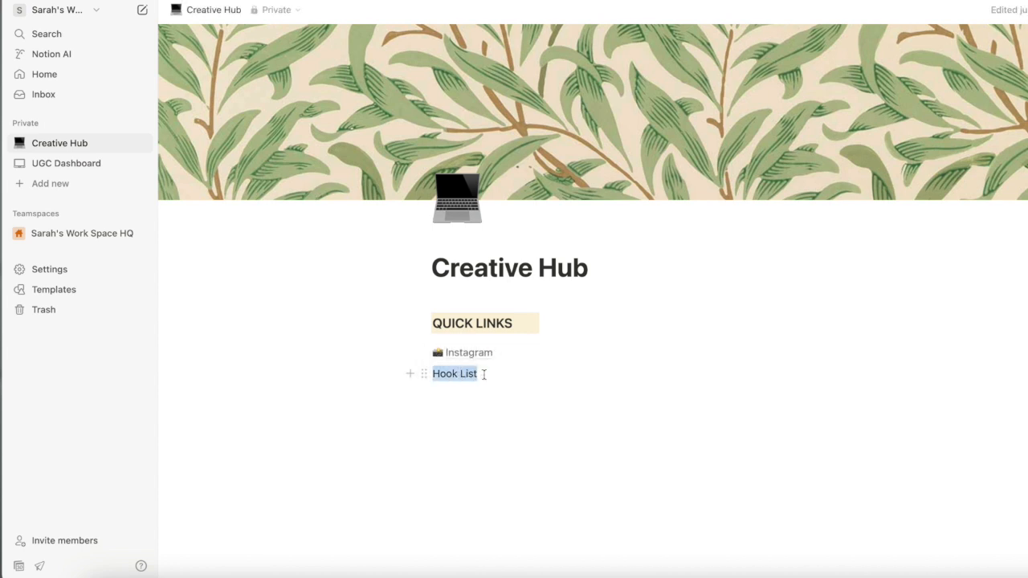
{"action": "left_click", "coordinate": [631, 347]}
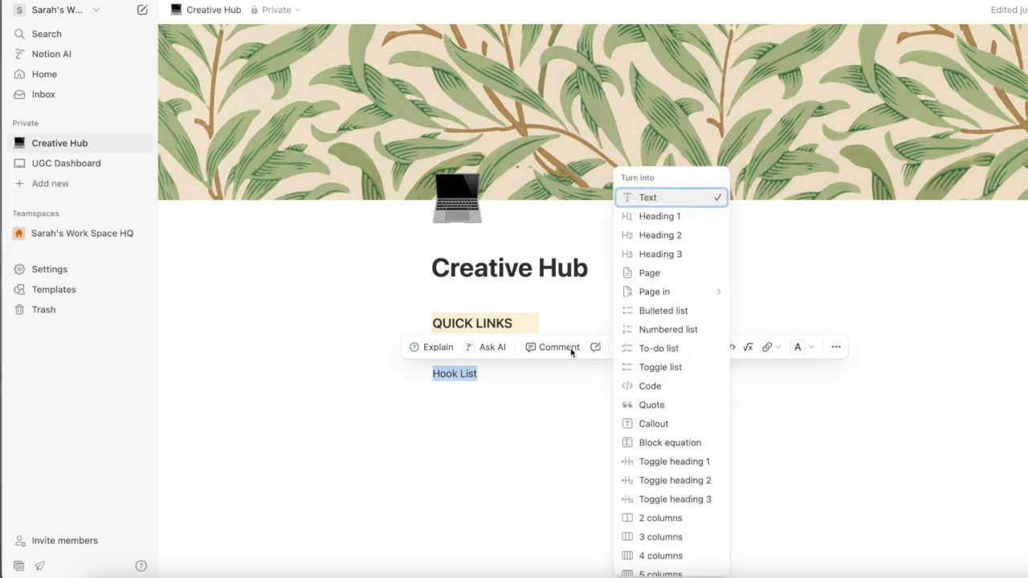
{"action": "mouse_move", "coordinate": [665, 284]}
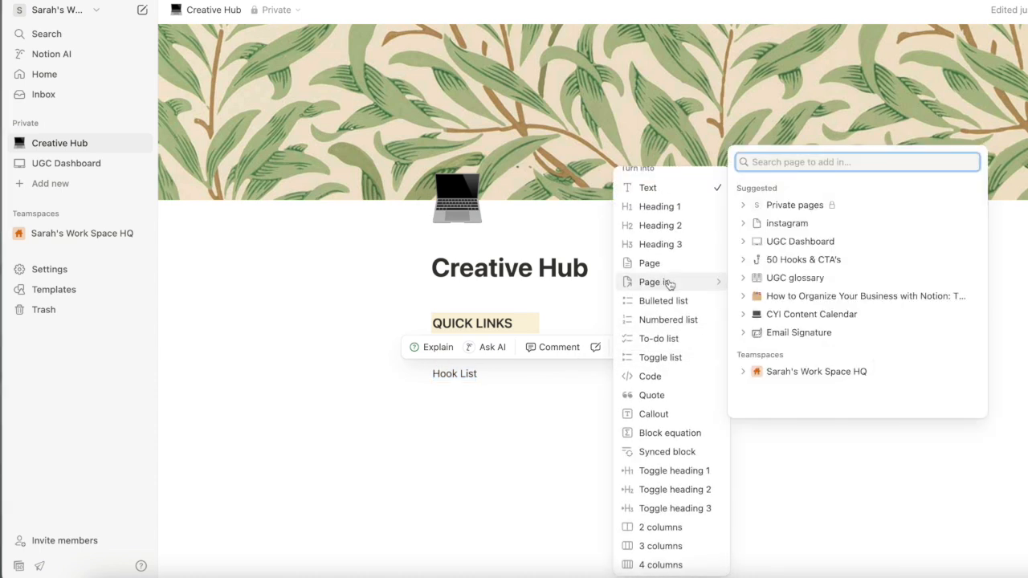
{"action": "type", "text": "creative"}
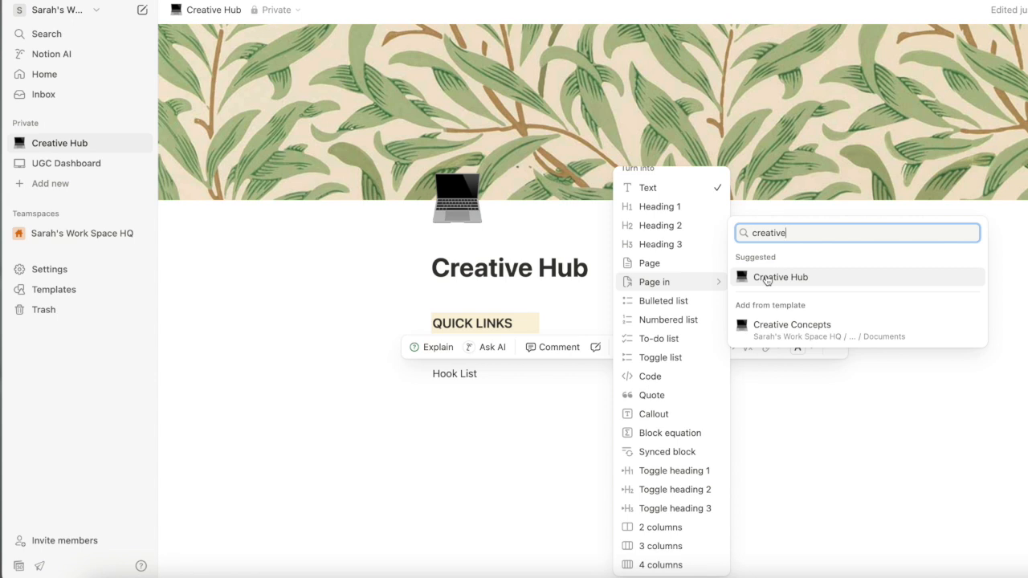
{"action": "left_click", "coordinate": [767, 277]}
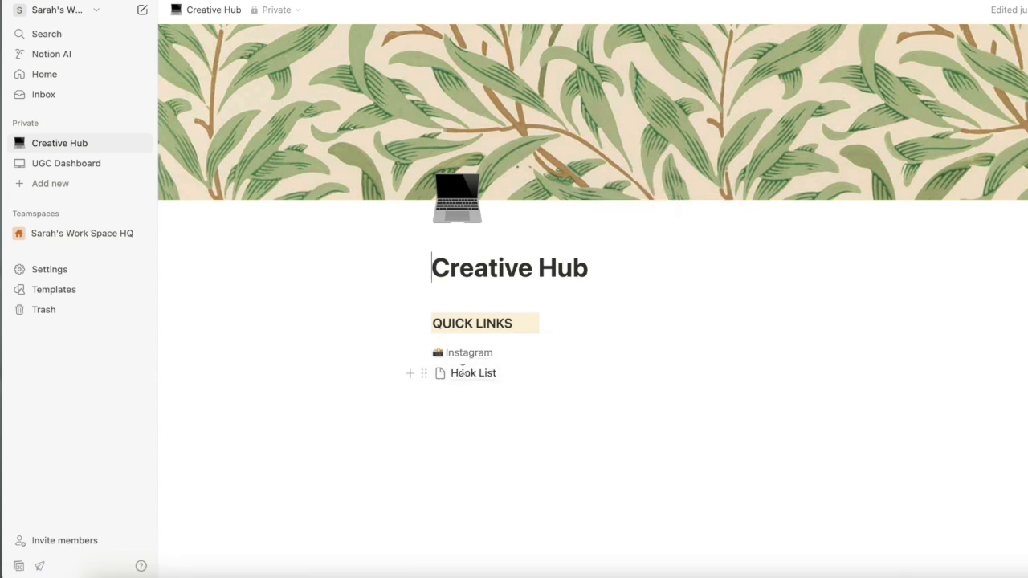
Give the Hook List page a hook icon and gradient cover, and start its numbered list with "This is the best hack to".
{"action": "mouse_move", "coordinate": [489, 381]}
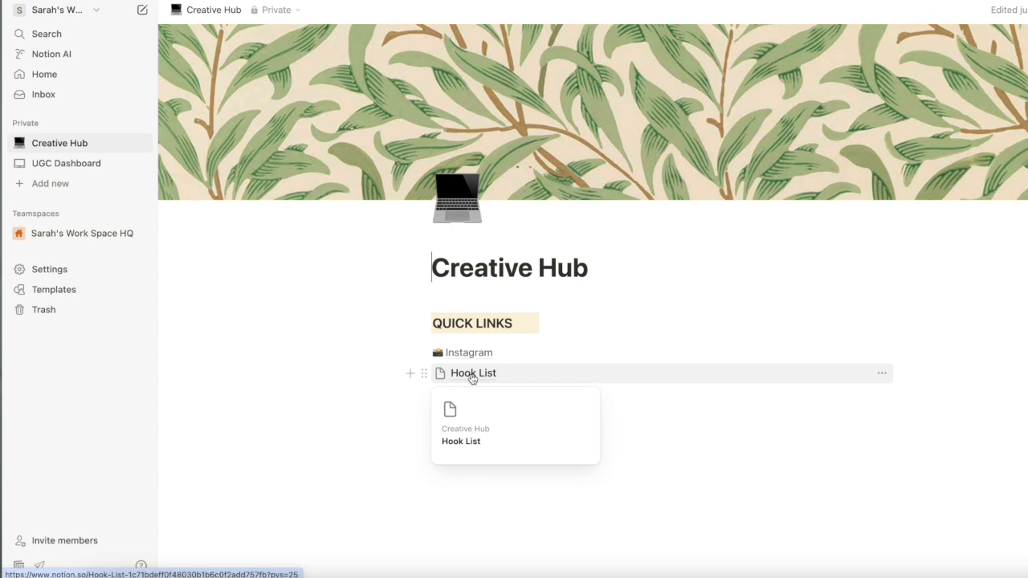
{"action": "left_click", "coordinate": [472, 374]}
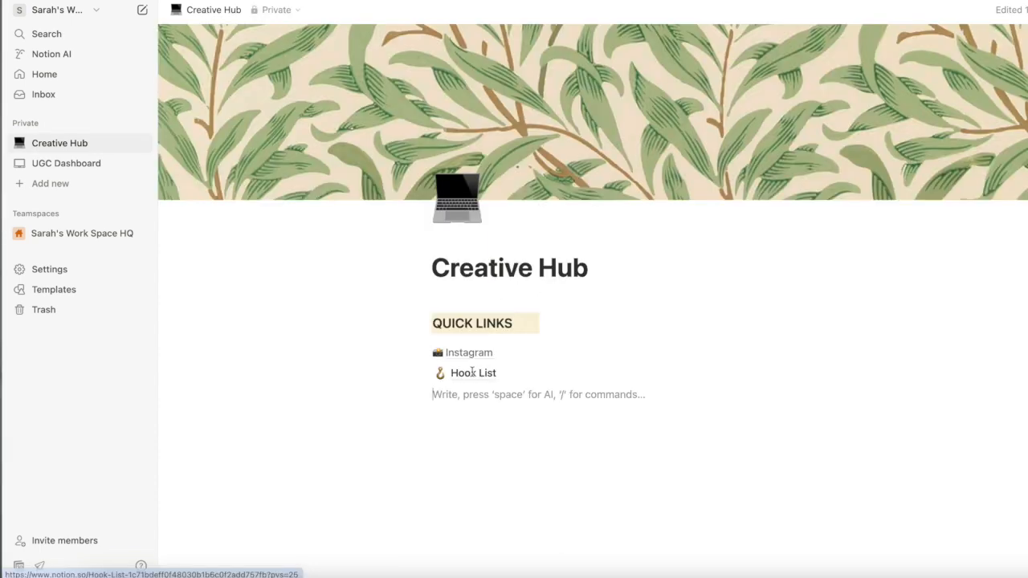
{"action": "mouse_move", "coordinate": [474, 380]}
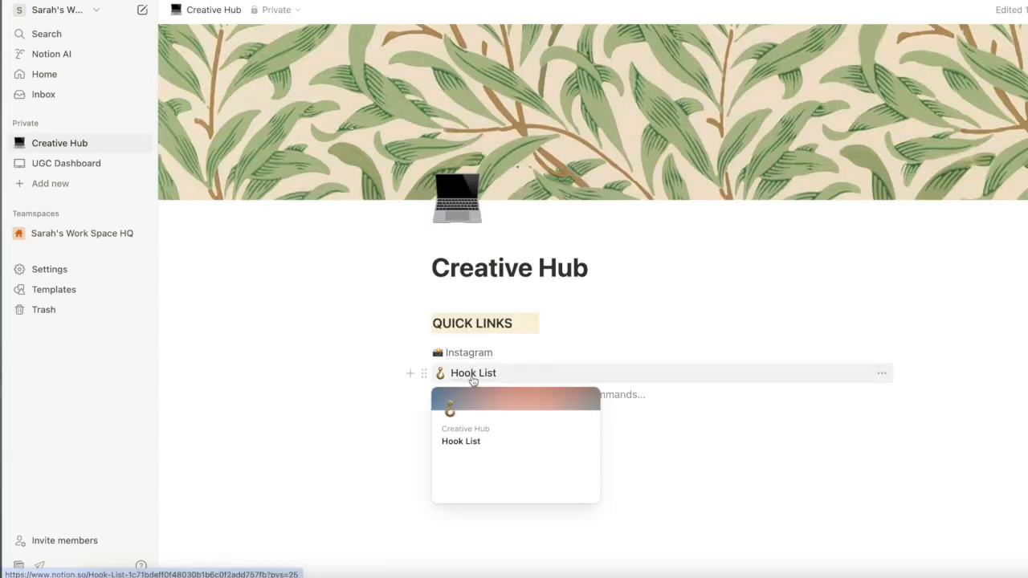
{"action": "left_click", "coordinate": [474, 374]}
{"action": "type", "text": "This"}
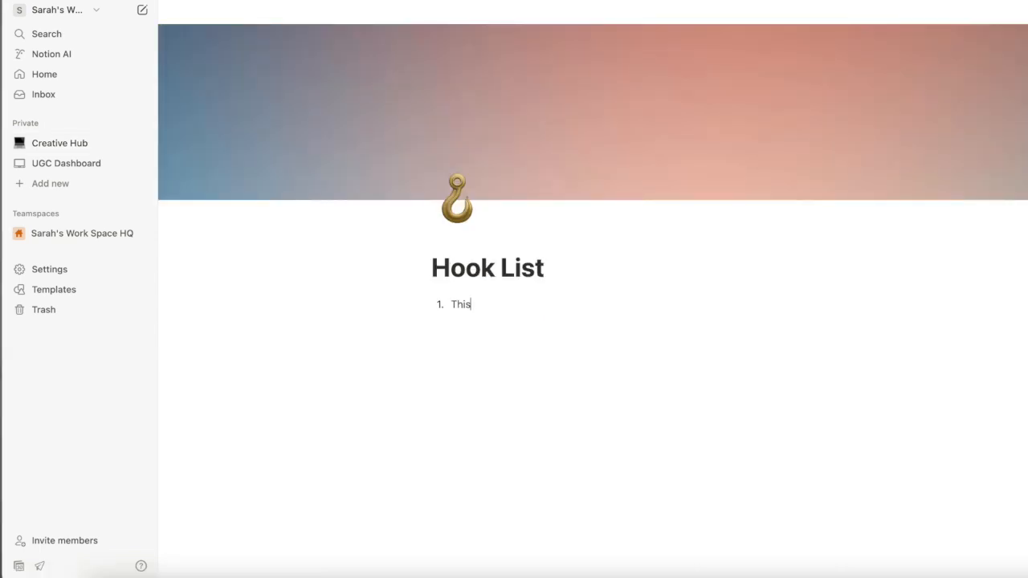
{"action": "type", "text": " is the best hack to"}
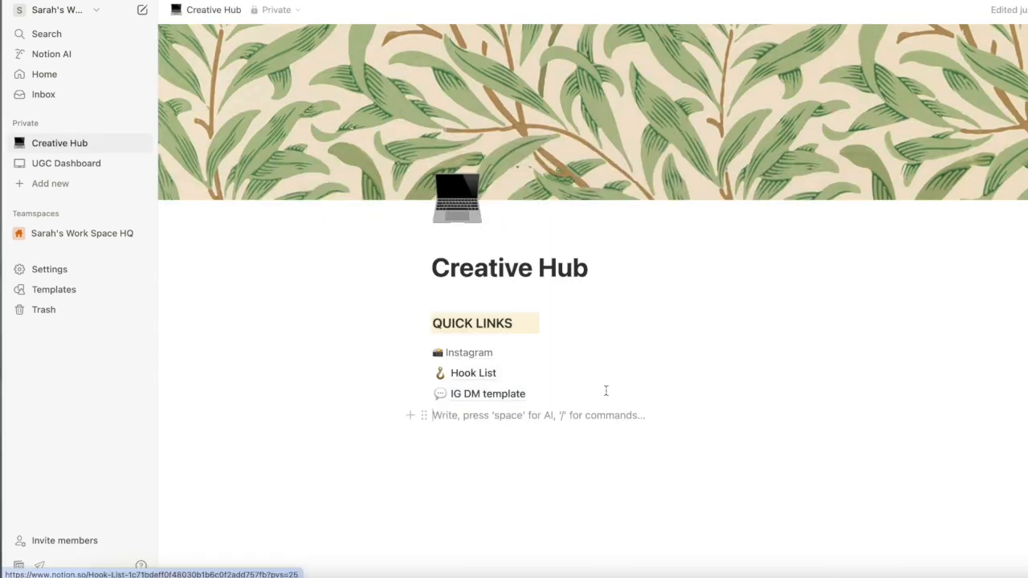
Add an "Invoice Template" entry below IG DM template in the QUICK LINKS column.
{"action": "type", "text": "Invoice Template"}
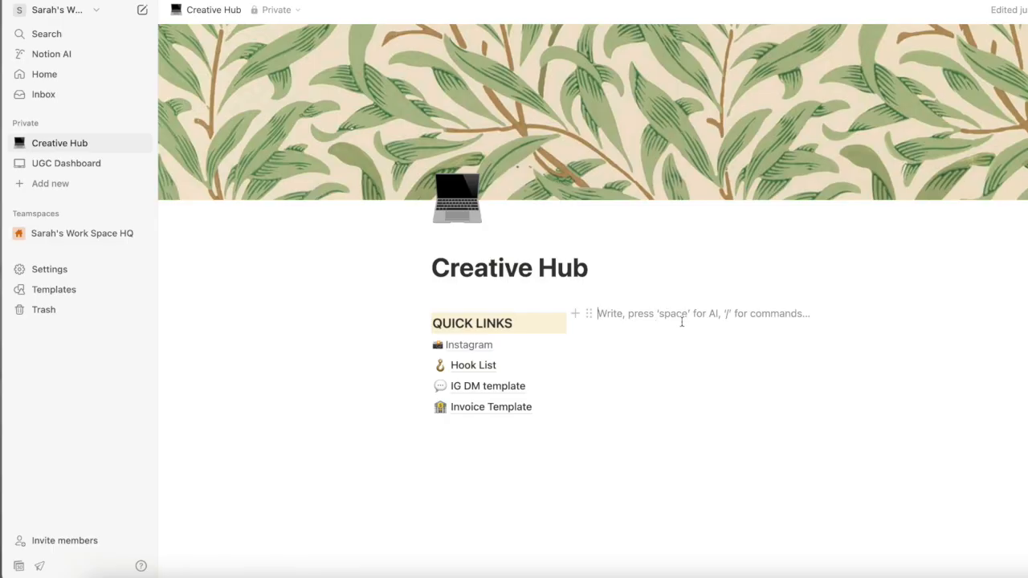
Insert a table view database in the column beside QUICK LINKS and title it "Daily To Do's".
{"action": "type", "text": "/table"}
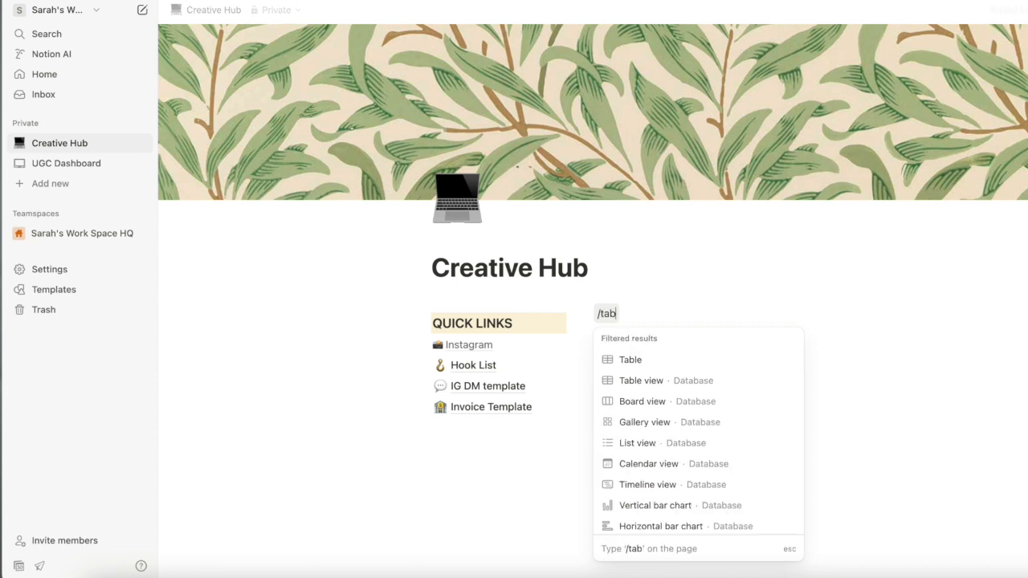
{"action": "left_click", "coordinate": [653, 384]}
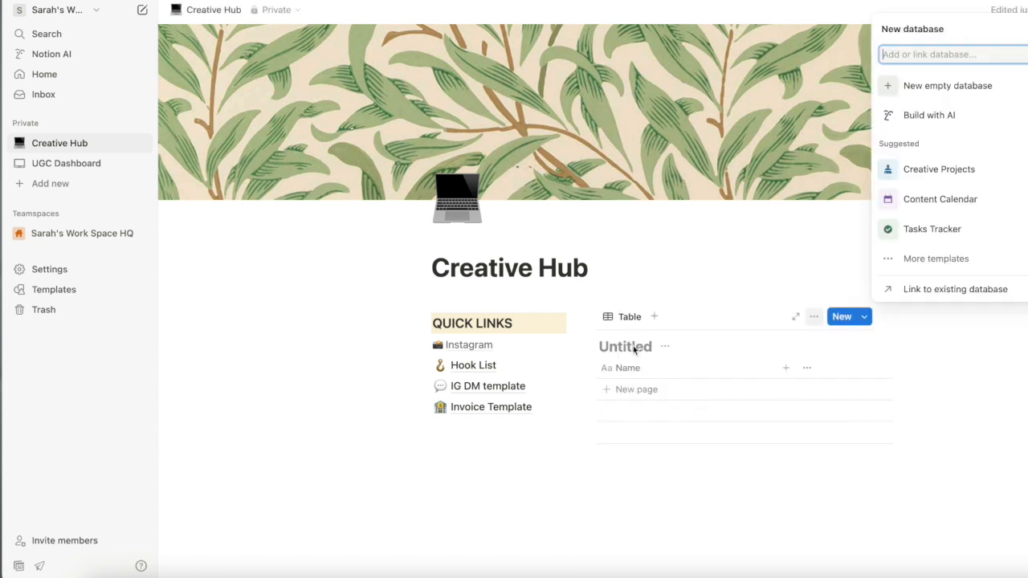
{"action": "key", "text": "Escape"}
{"action": "left_click", "coordinate": [632, 345]}
{"action": "type", "text": "Daily To Do's"}
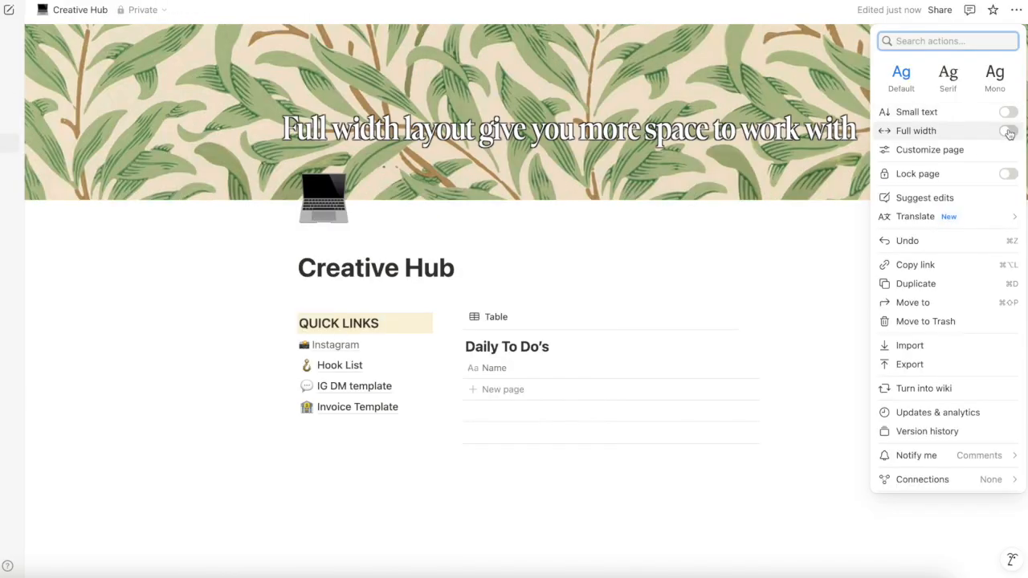
Switch the Creative Hub page to full width and rename the database's Name property to "Task".
{"action": "left_click", "coordinate": [1008, 132]}
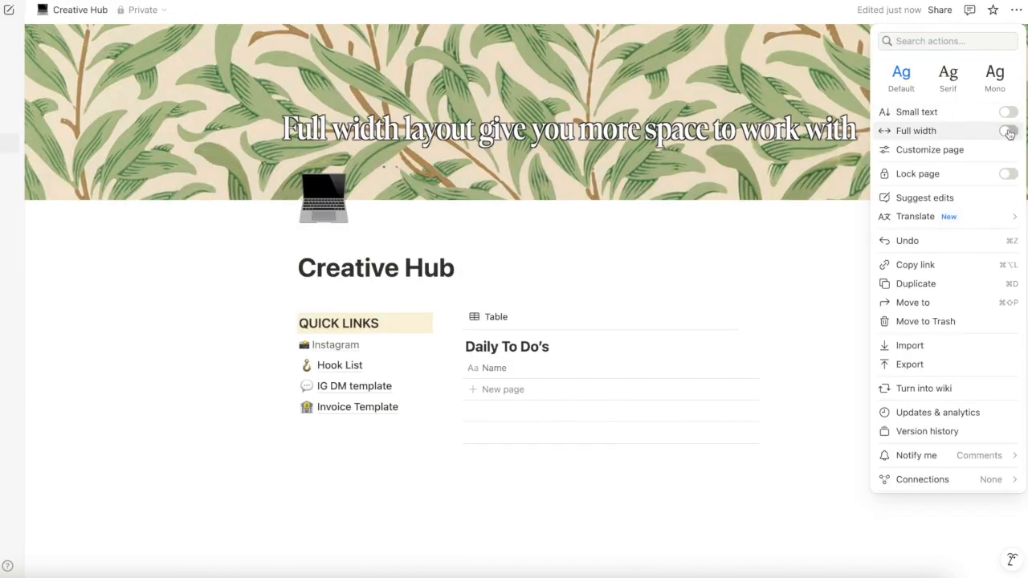
{"action": "type", "text": "ask"}
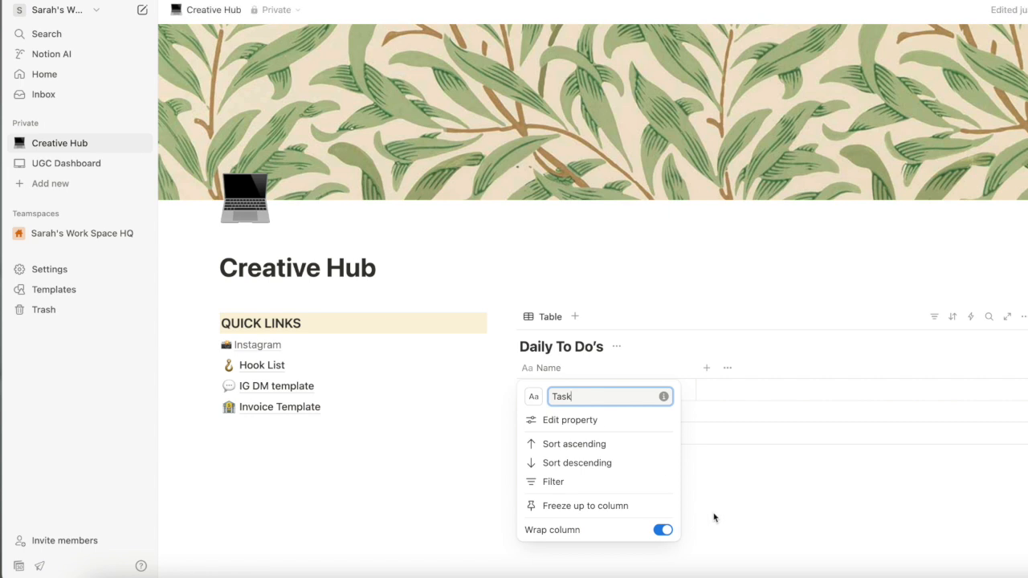
{"action": "left_click", "coordinate": [714, 516]}
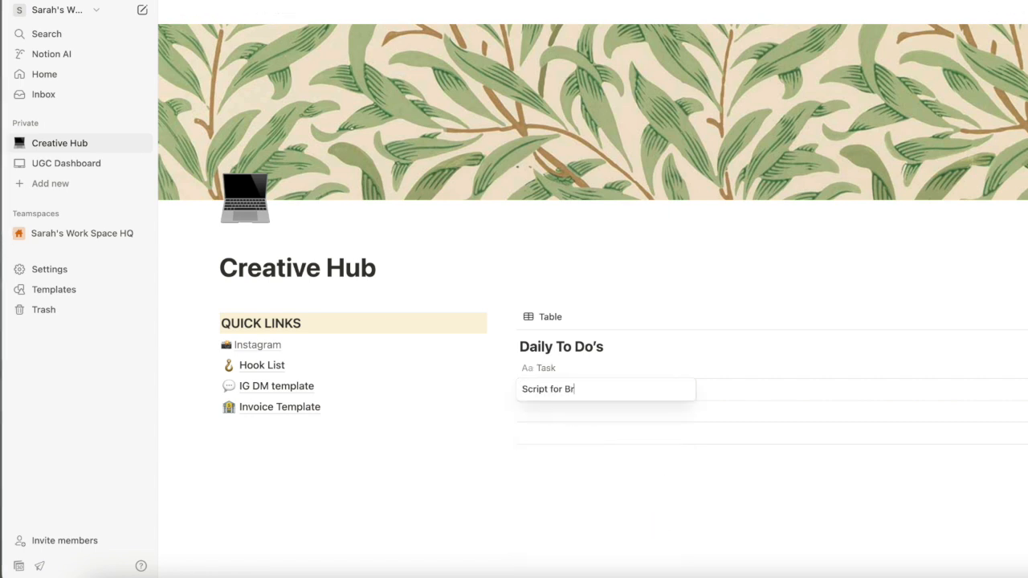
Enter the tasks "Script for Brand 1" and "Groceries" as the first two rows of Daily To Do's.
{"action": "type", "text": "1"}
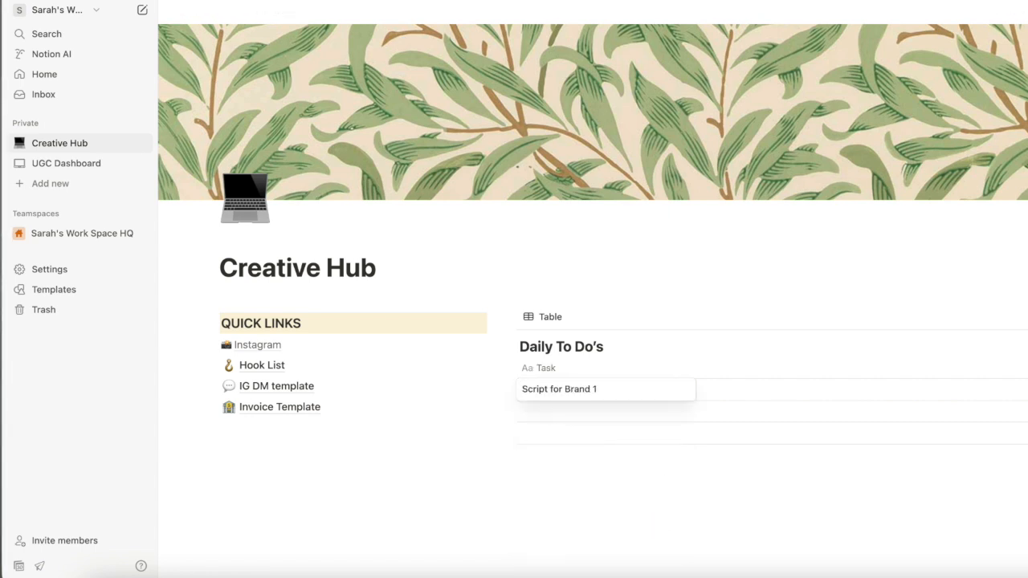
{"action": "key", "text": "Return"}
{"action": "type", "text": "Grocerie"}
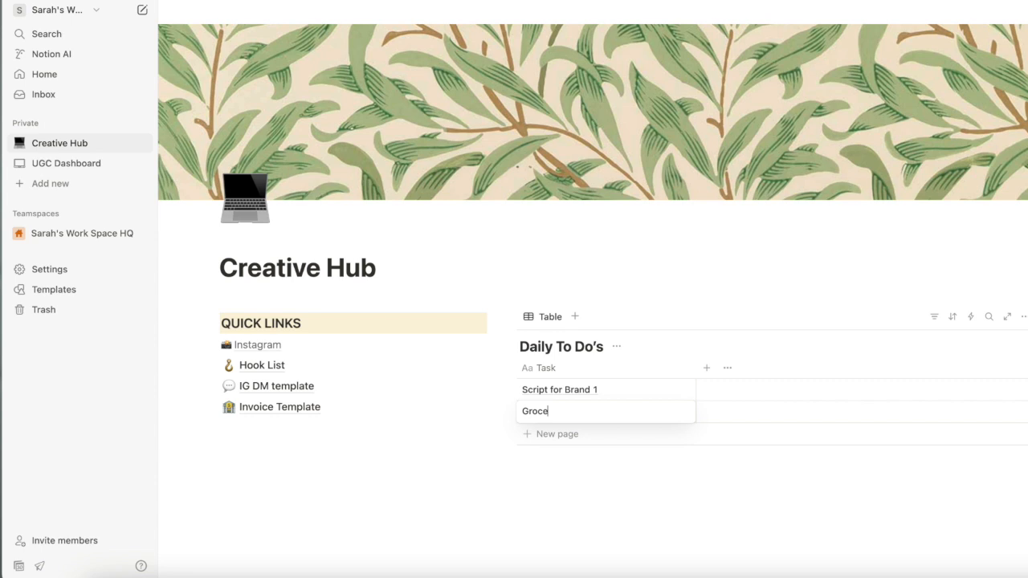
{"action": "type", "text": "es"}
{"action": "key", "text": "Escape"}
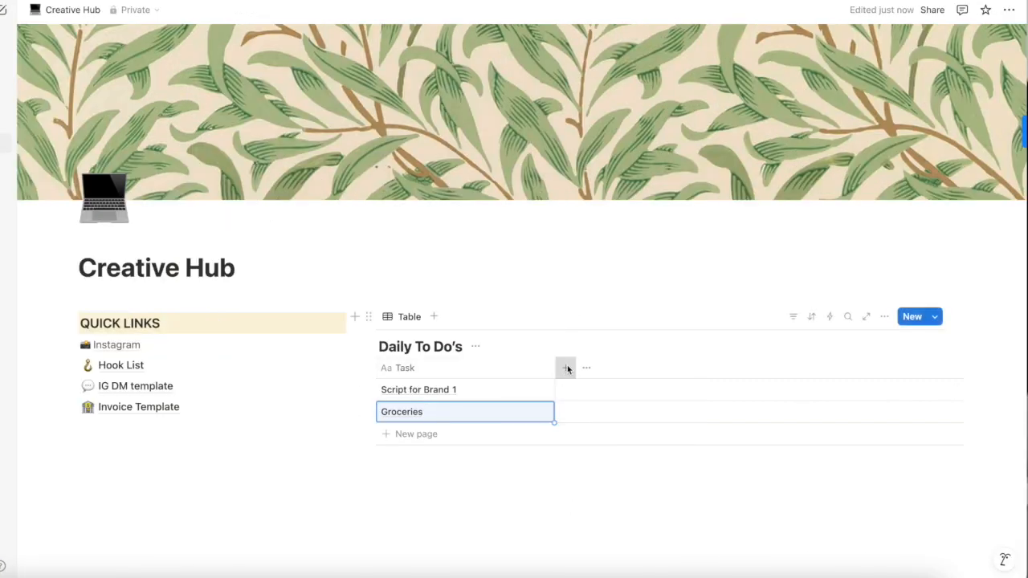
Add a multi-select property named "Category" with the options Home, Work and Personal to Daily To Do's.
{"action": "left_click", "coordinate": [567, 369]}
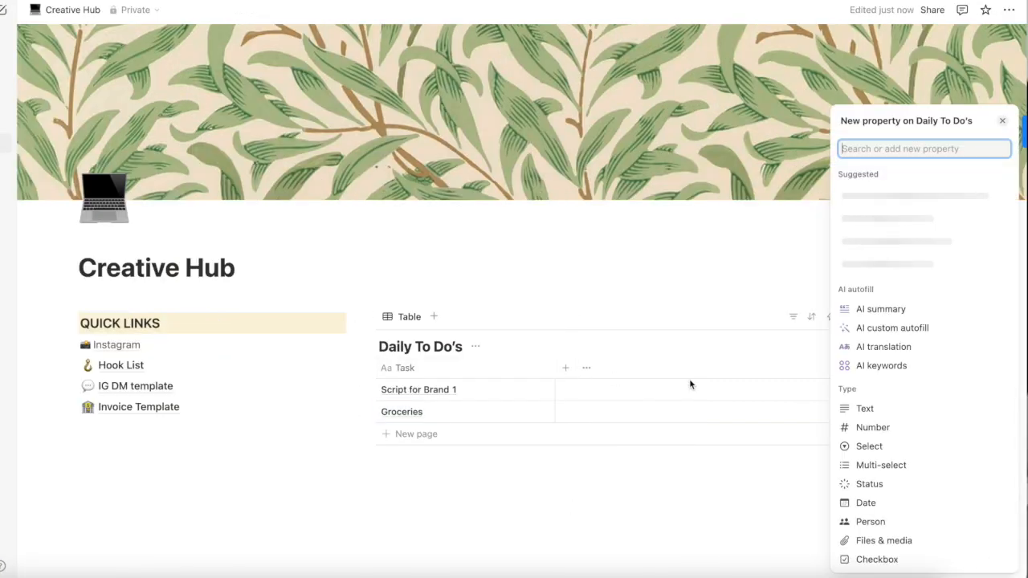
{"action": "left_click", "coordinate": [874, 465]}
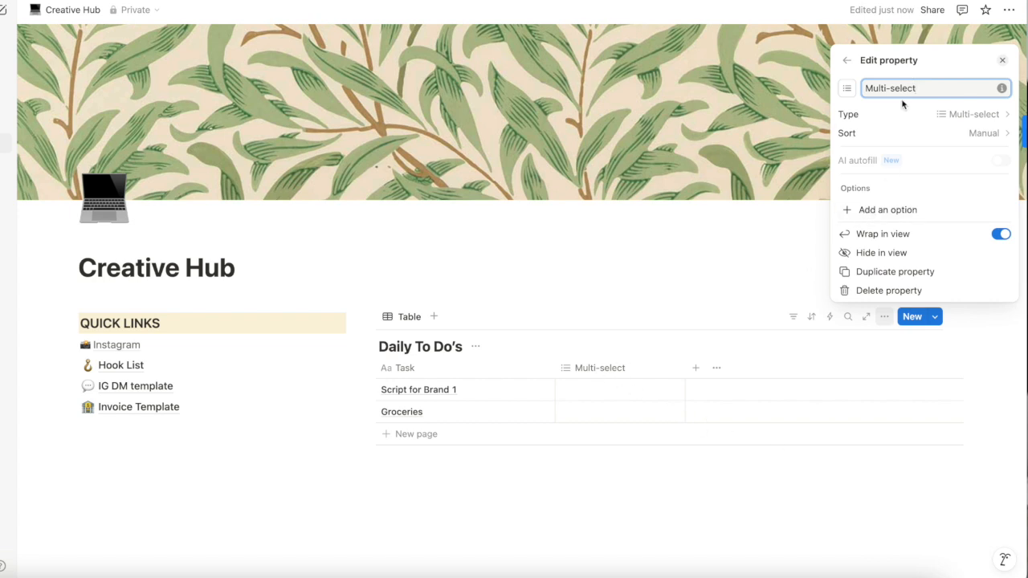
{"action": "left_click", "coordinate": [883, 208]}
{"action": "type", "text": "Home"}
{"action": "key", "text": "Return"}
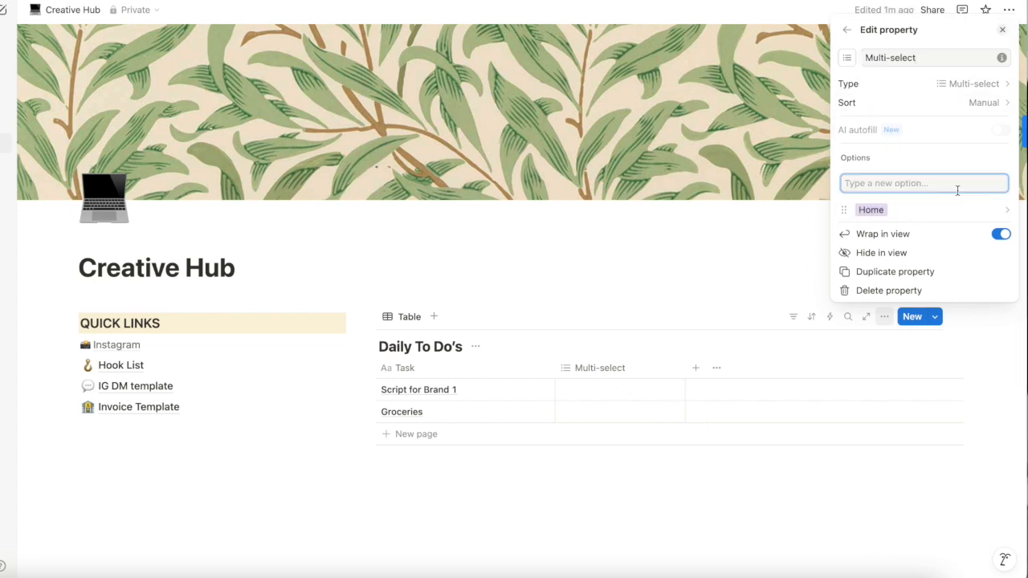
{"action": "type", "text": "Work"}
{"action": "key", "text": "Return"}
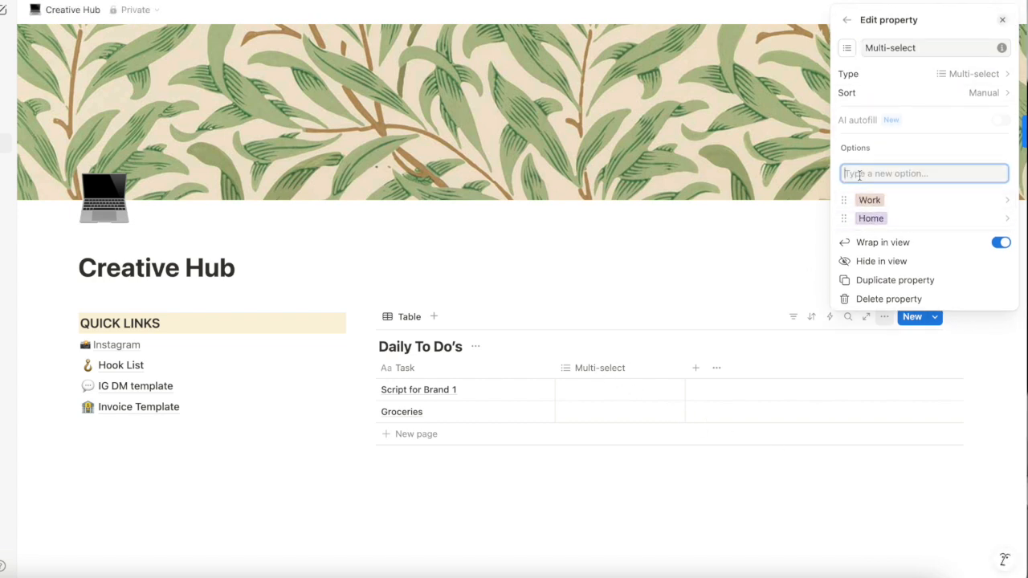
{"action": "key", "text": "Escape"}
{"action": "type", "text": "Category"}
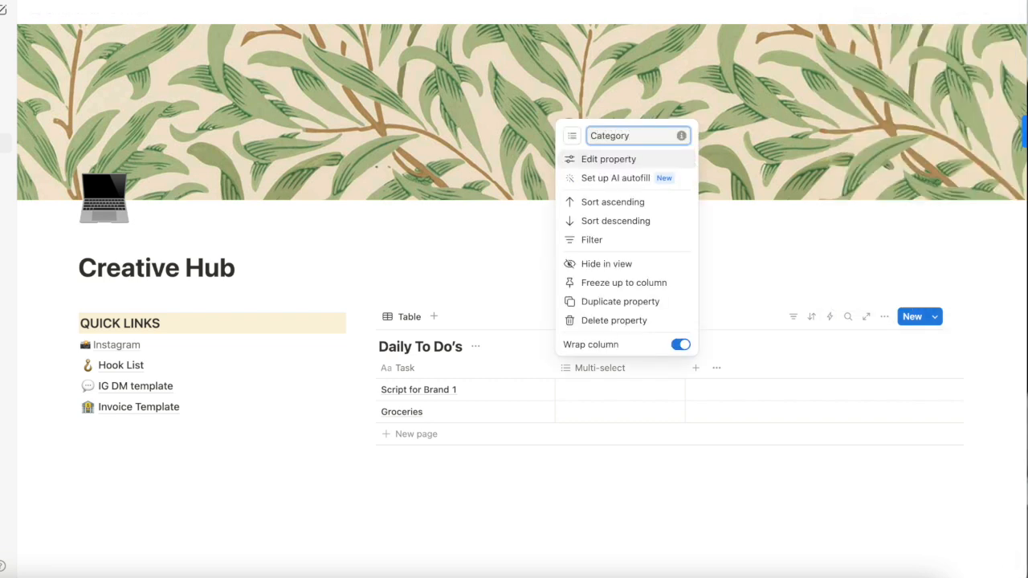
Set the Category to Work for Script for Brand 1 and to Home for Groceries.
{"action": "left_click", "coordinate": [592, 390]}
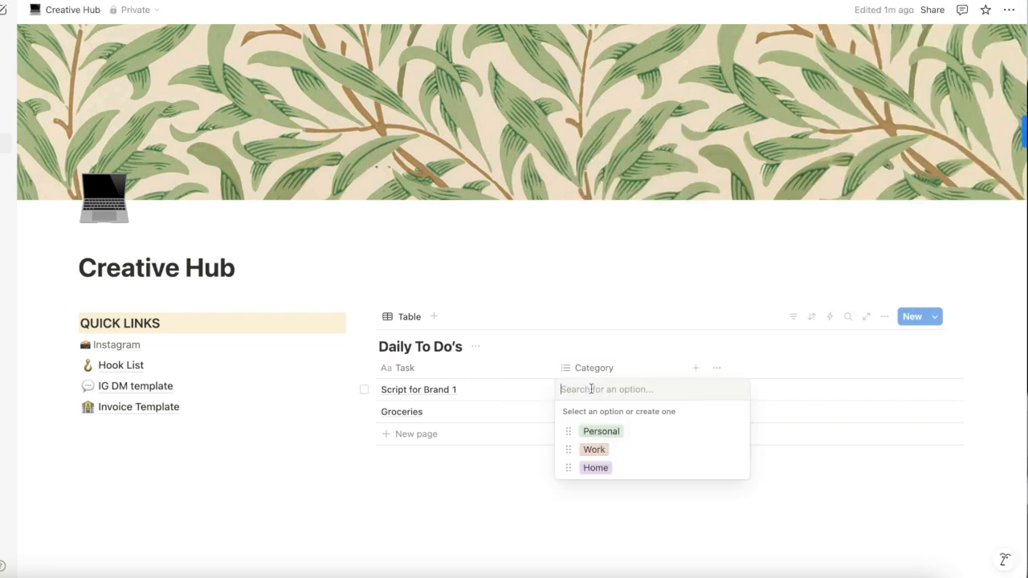
{"action": "left_click", "coordinate": [594, 451]}
{"action": "key", "text": "Escape"}
{"action": "left_click", "coordinate": [575, 418]}
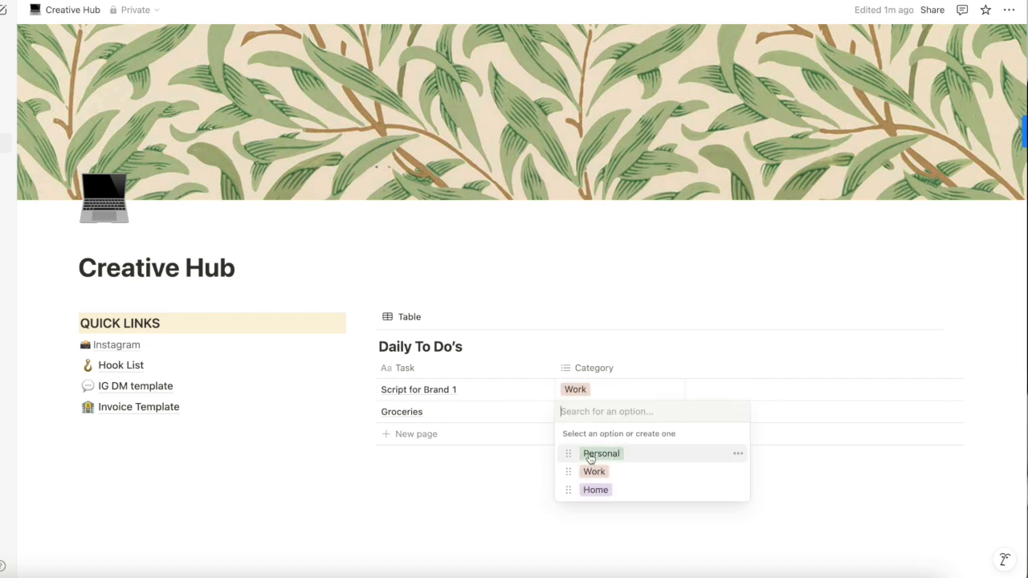
{"action": "left_click", "coordinate": [595, 490]}
Add a Due Date property and set April 3, 2025 for Script for Brand 1 and March 31, 2025 for Groceries.
{"action": "left_click", "coordinate": [696, 368]}
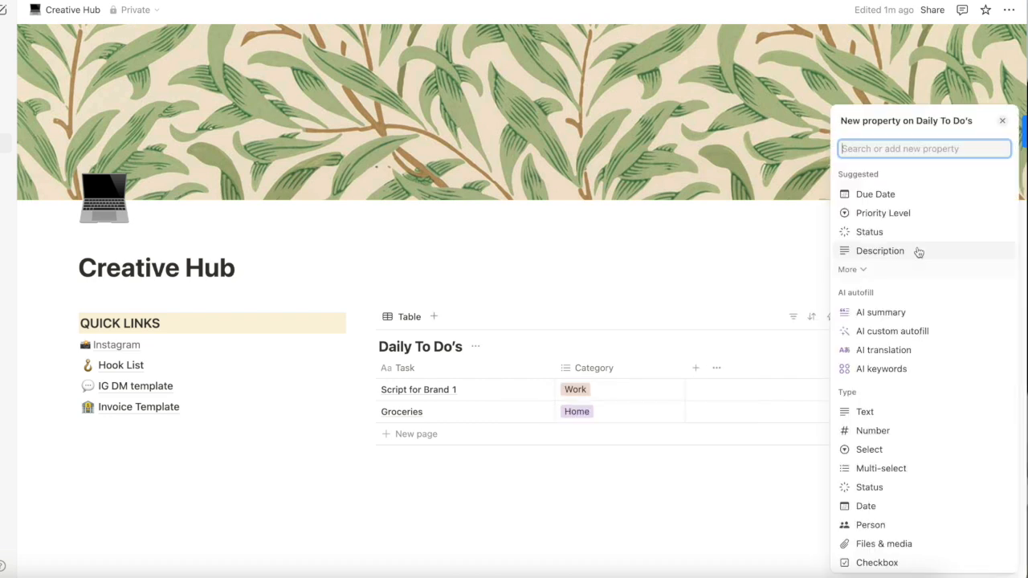
{"action": "left_click", "coordinate": [875, 194]}
{"action": "left_click", "coordinate": [719, 387]}
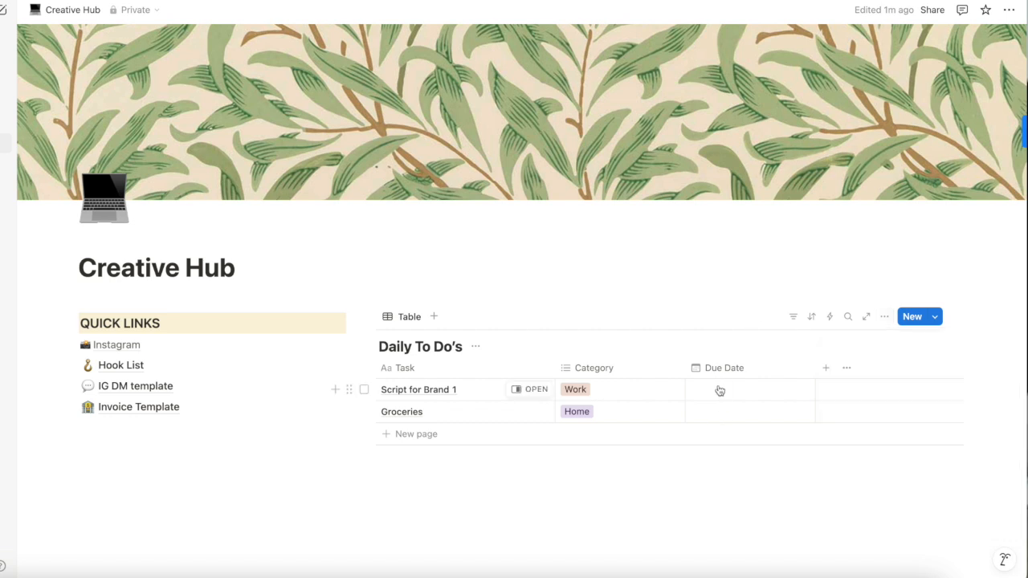
{"action": "left_click", "coordinate": [719, 389]}
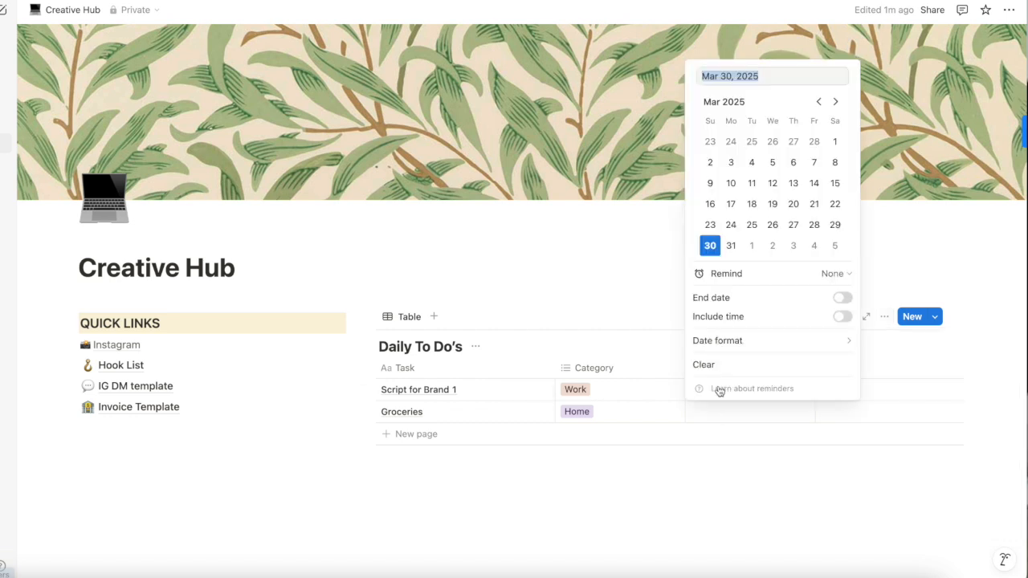
{"action": "left_click", "coordinate": [835, 102]}
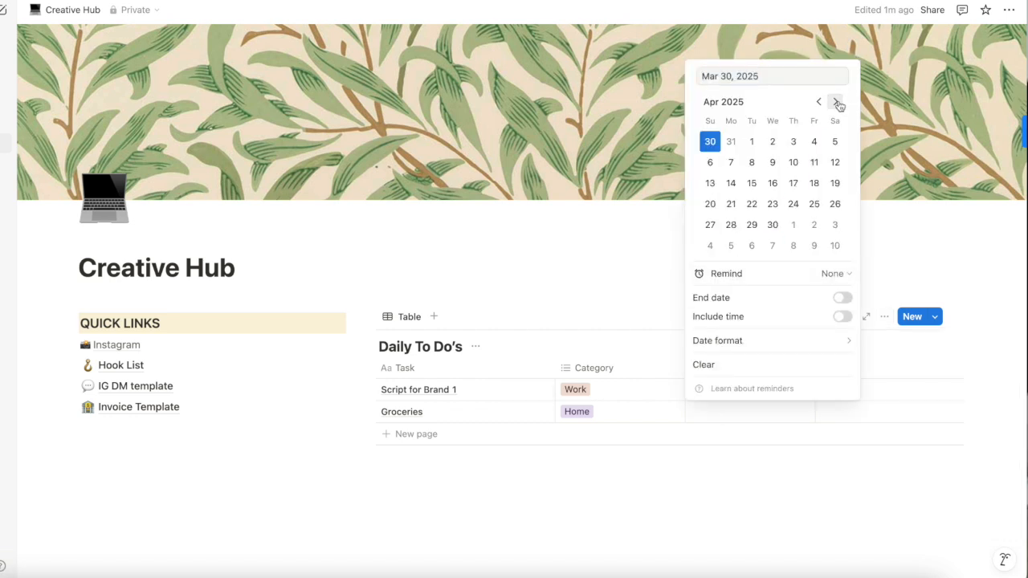
{"action": "left_click", "coordinate": [794, 141]}
Add a checkbox property to Daily To Do's and tick it for Script for Brand 1 and Groceries.
{"action": "left_click", "coordinate": [825, 371]}
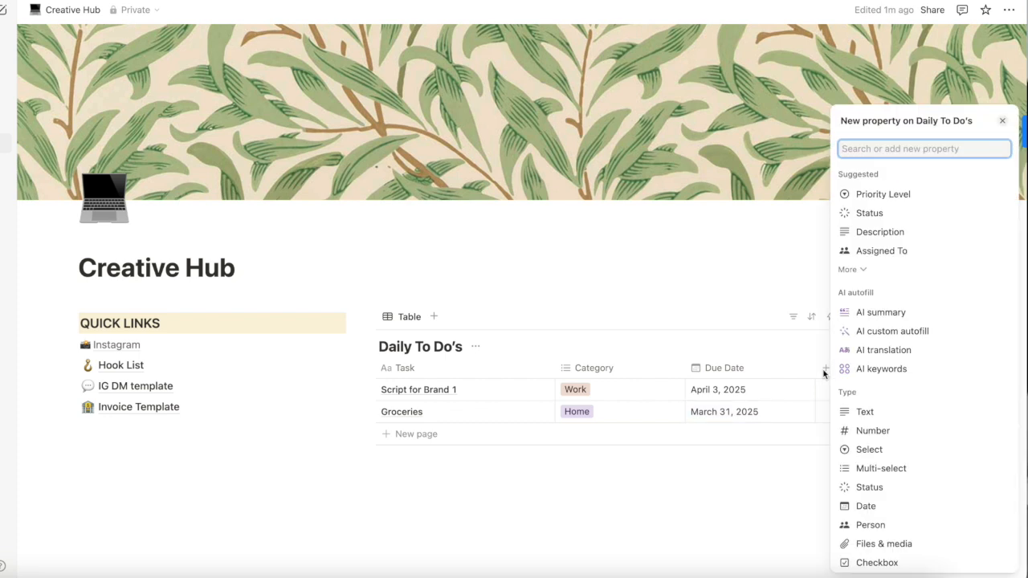
{"action": "scroll", "coordinate": [873, 474], "scroll_direction": "down", "scroll_amount": 2}
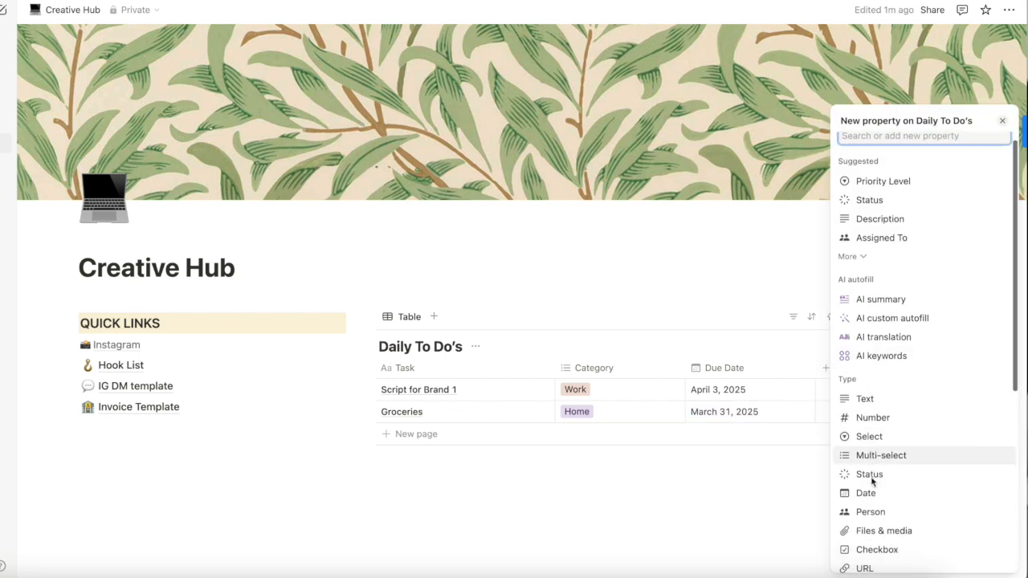
{"action": "left_click", "coordinate": [872, 485]}
{"action": "left_click", "coordinate": [780, 521]}
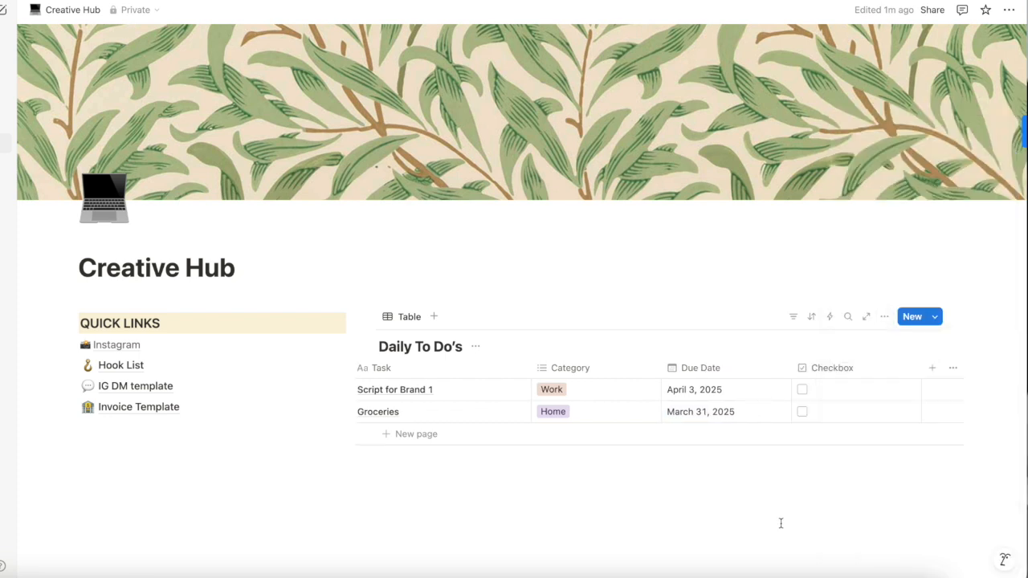
{"action": "left_click", "coordinate": [802, 390]}
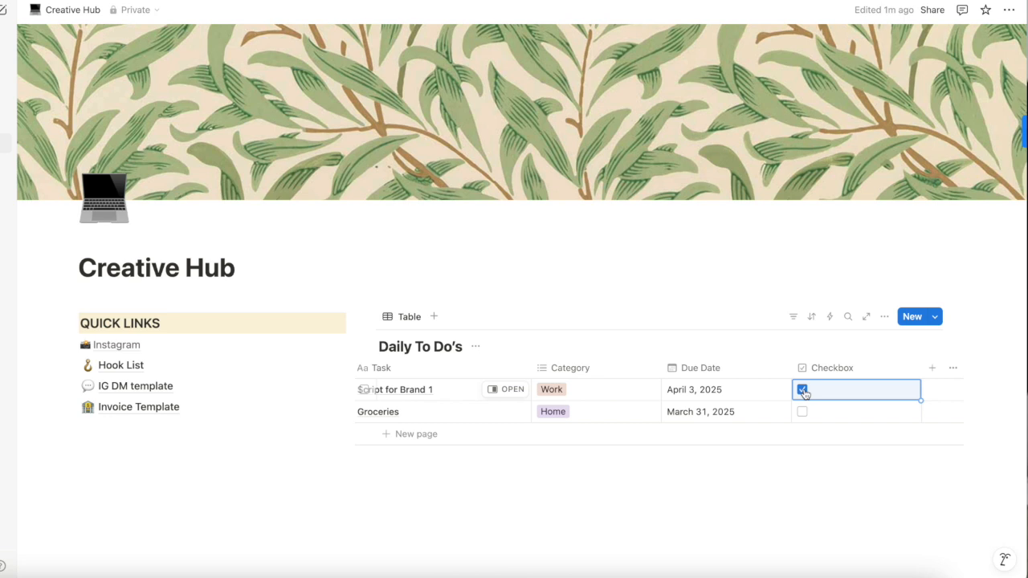
{"action": "left_click", "coordinate": [802, 412]}
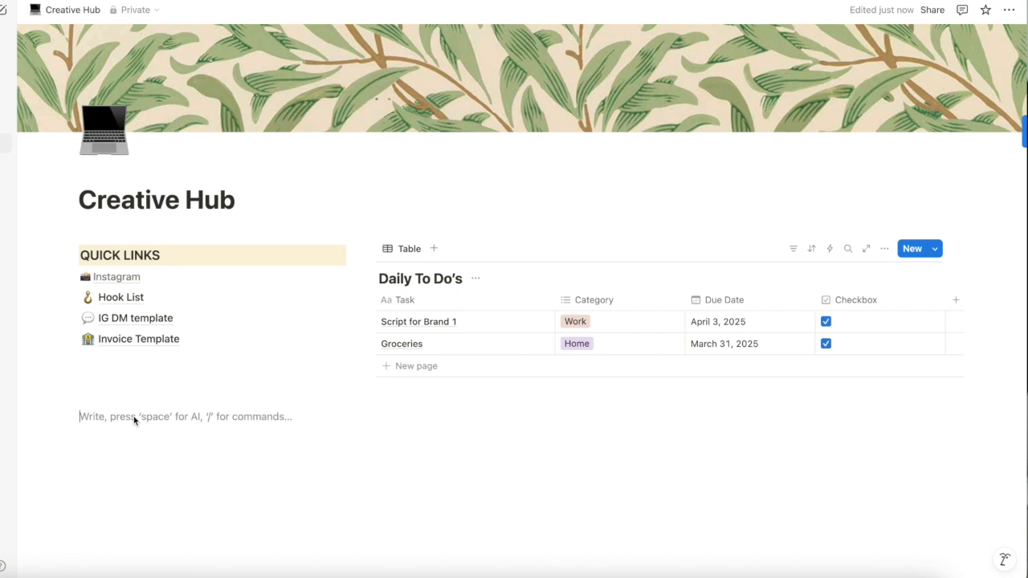
Insert a five-column layout below the quick links and head the first four columns MONDAY, TUESDAY, WEDNESDAY and THURSDAY.
{"action": "type", "text": "/col"}
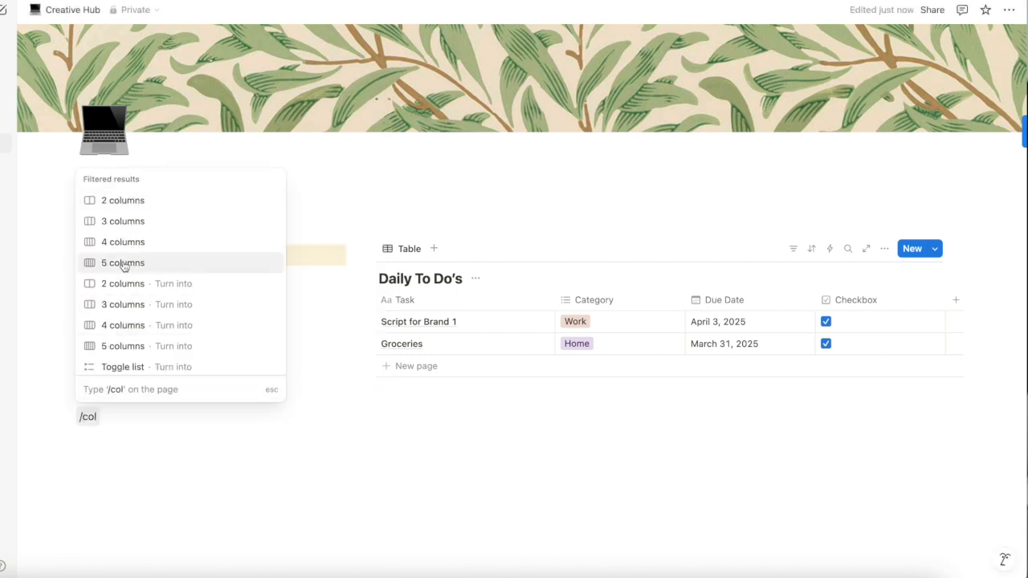
{"action": "key", "text": "BackSpace"}
{"action": "key", "text": "BackSpace"}
{"action": "key", "text": "BackSpace"}
{"action": "key", "text": "BackSpace"}
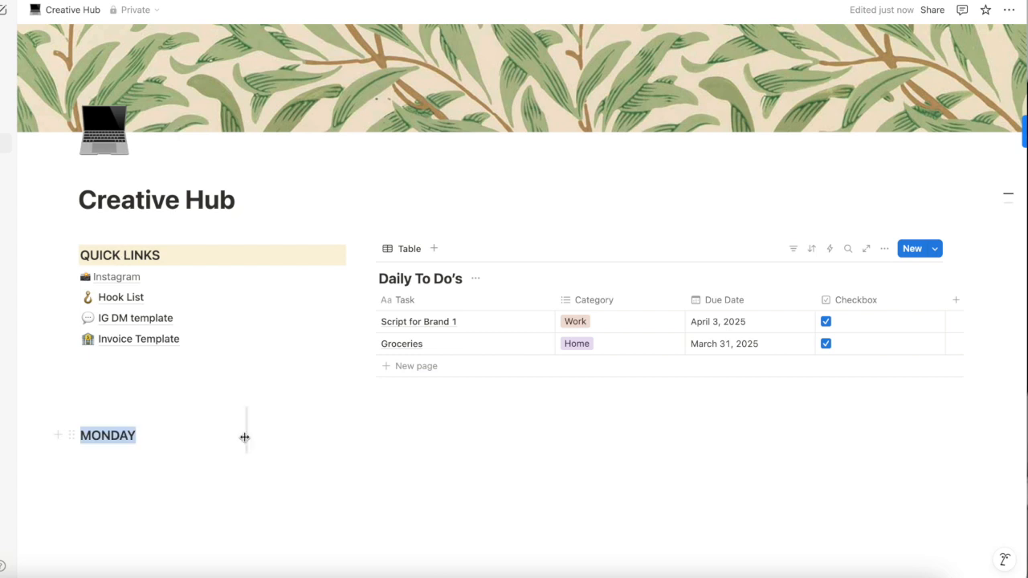
{"action": "key", "text": "Escape"}
{"action": "left_click", "coordinate": [254, 427]}
{"action": "left_click", "coordinate": [281, 427]}
{"action": "left_click", "coordinate": [279, 426]}
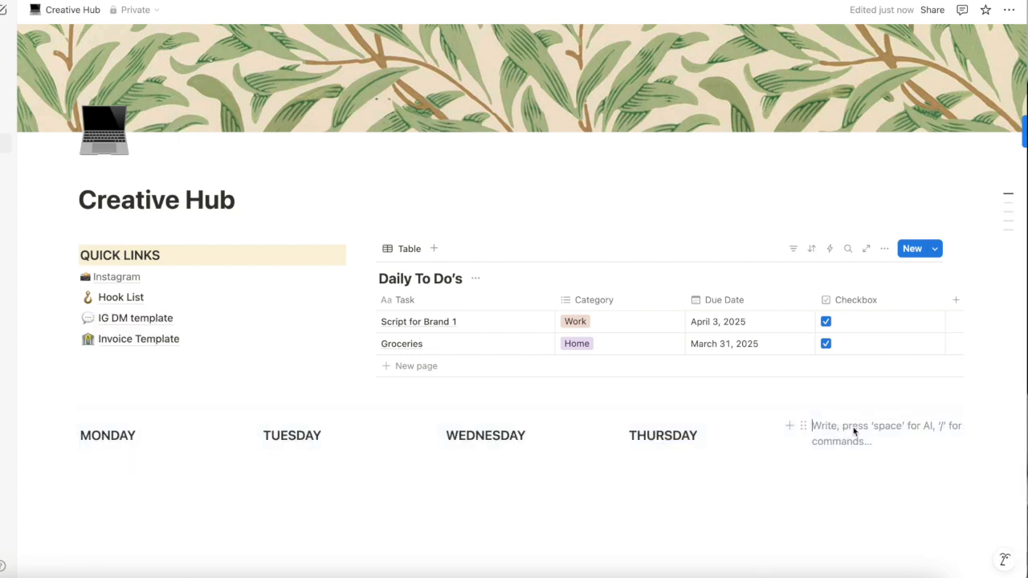
Enter FRIDAY in the fifth column and turn it into a Heading 3.
{"action": "type", "text": "FRIDAY"}
{"action": "double_click", "coordinate": [835, 426]}
{"action": "left_click", "coordinate": [775, 400]}
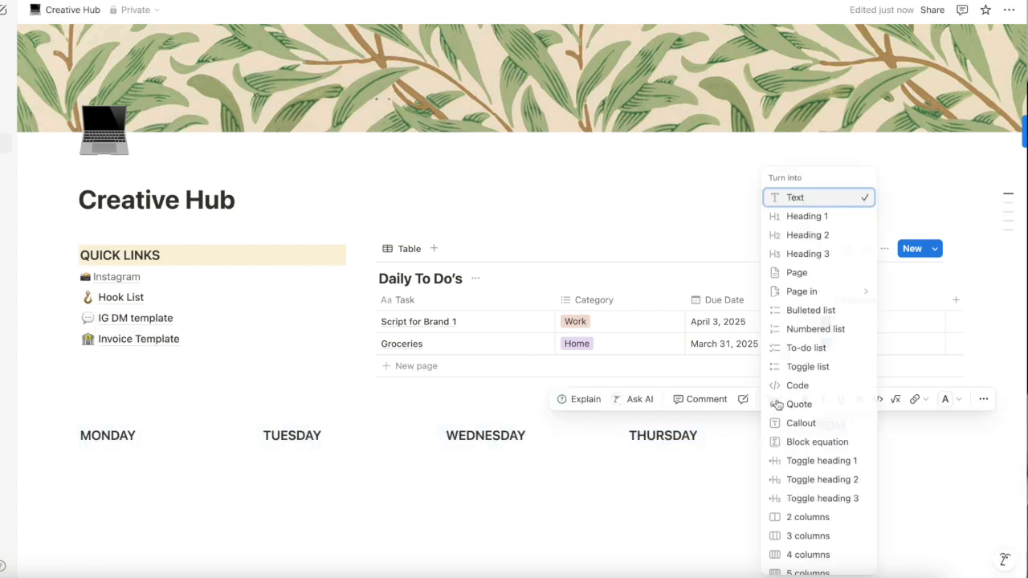
{"action": "left_click", "coordinate": [807, 253]}
Add a to-do list item "Film UGC video" under the MONDAY heading.
{"action": "left_click", "coordinate": [88, 457]}
{"action": "type", "text": "/list"}
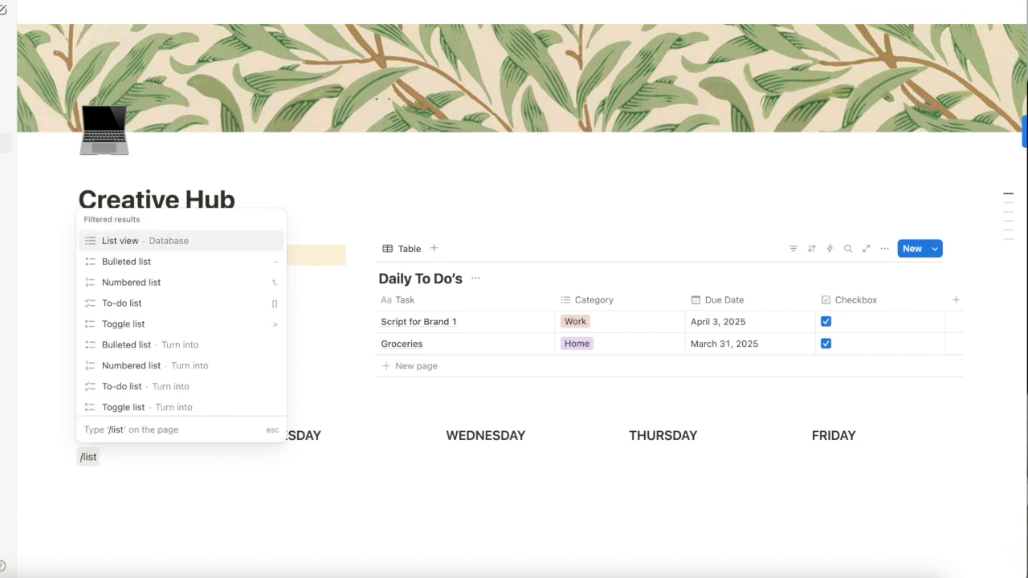
{"action": "left_click", "coordinate": [133, 303]}
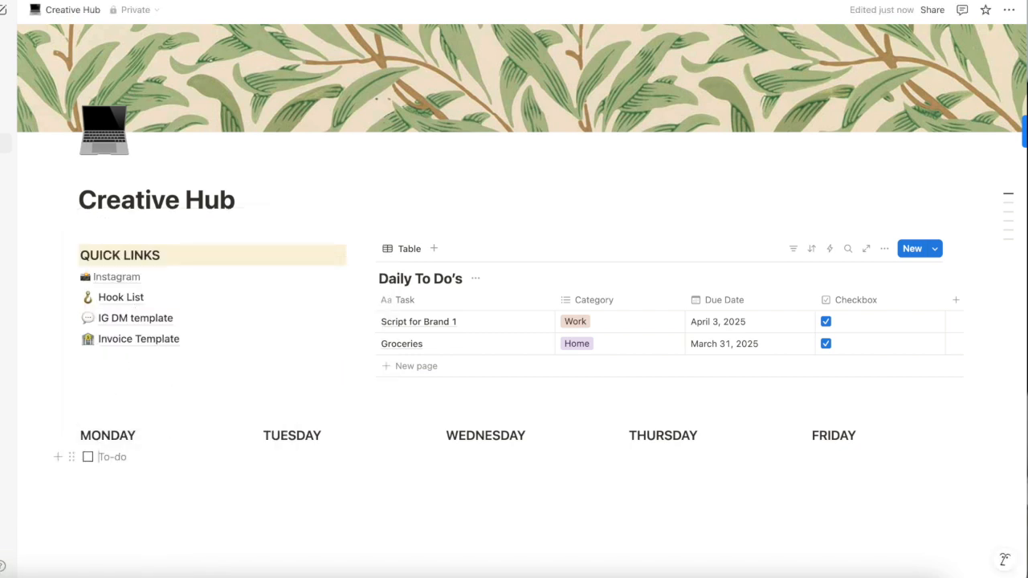
{"action": "type", "text": "Film UGC video"}
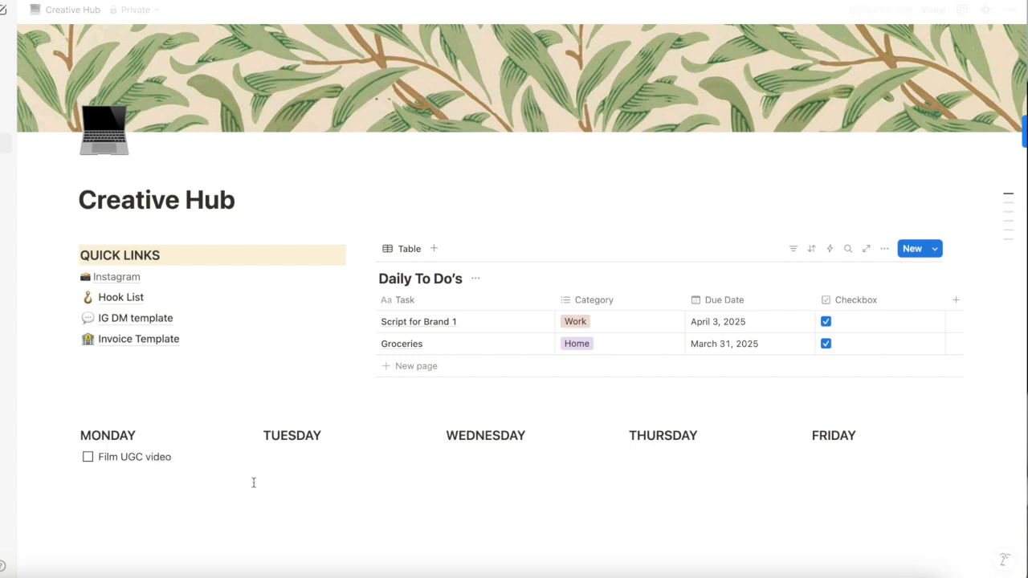
Add the bullet "Schedule & edit post" under TUESDAY and a second to-do "Clean house" under MONDAY.
{"action": "left_click", "coordinate": [287, 454]}
{"action": "type", "text": "- Sc"}
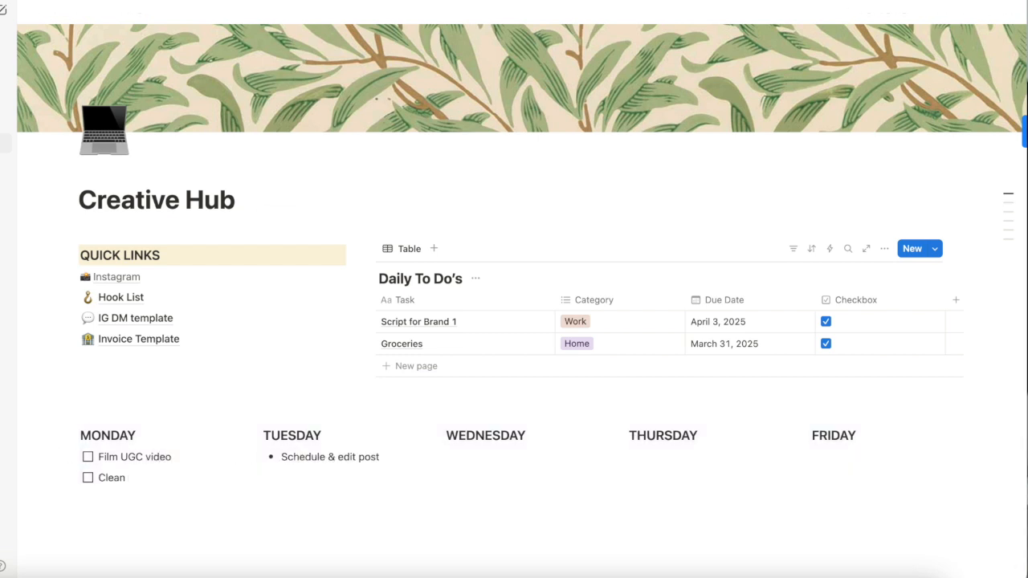
{"action": "type", "text": "house"}
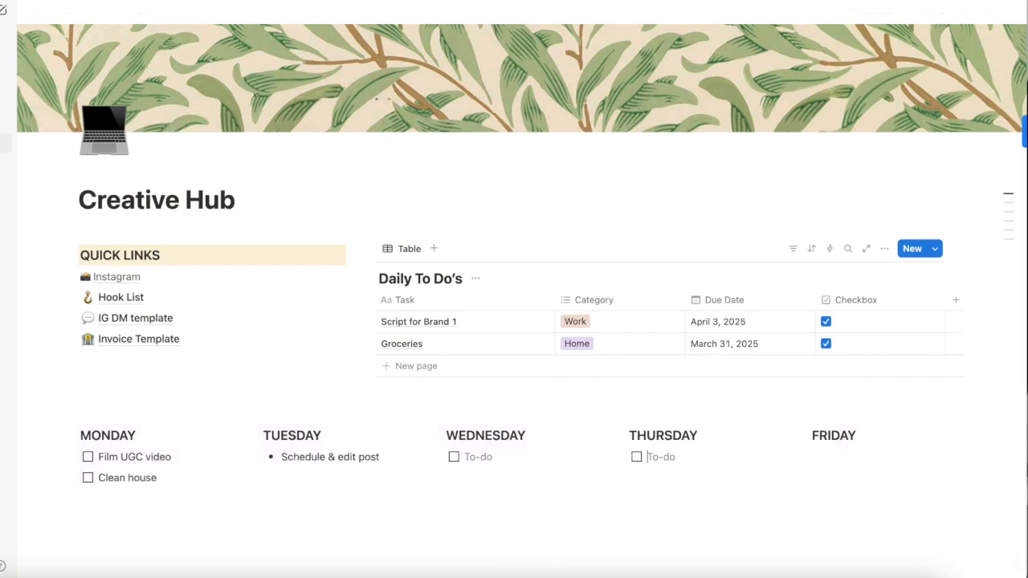
Add an empty to-do checkbox under each of WEDNESDAY, THURSDAY and FRIDAY.
{"action": "left_click", "coordinate": [827, 460]}
{"action": "type", "text": "/check"}
{"action": "key", "text": "Return"}
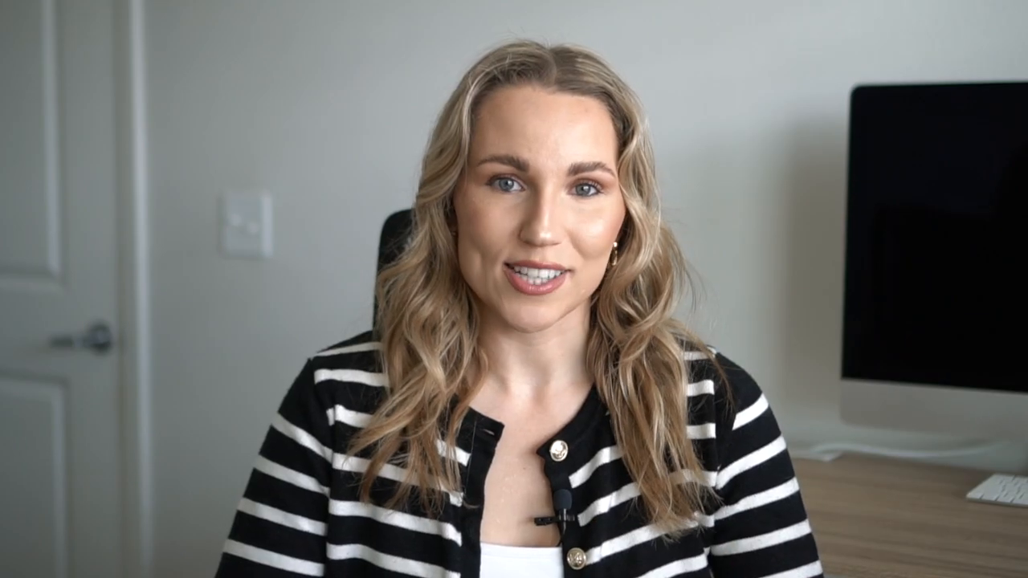
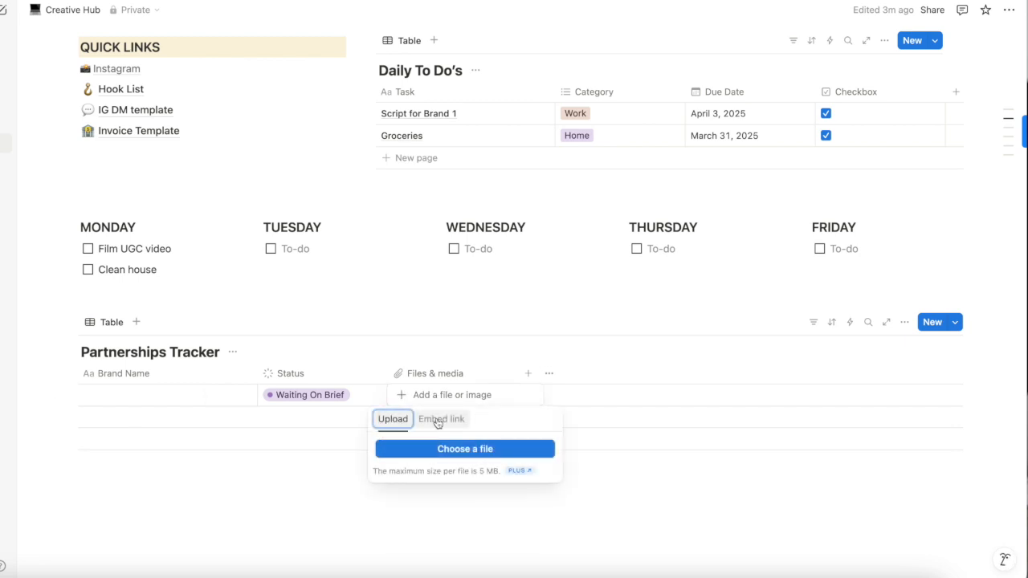
Leave the file upload in Partnerships Tracker and add a date property named "Due Date" to the table.
{"action": "left_click", "coordinate": [529, 377]}
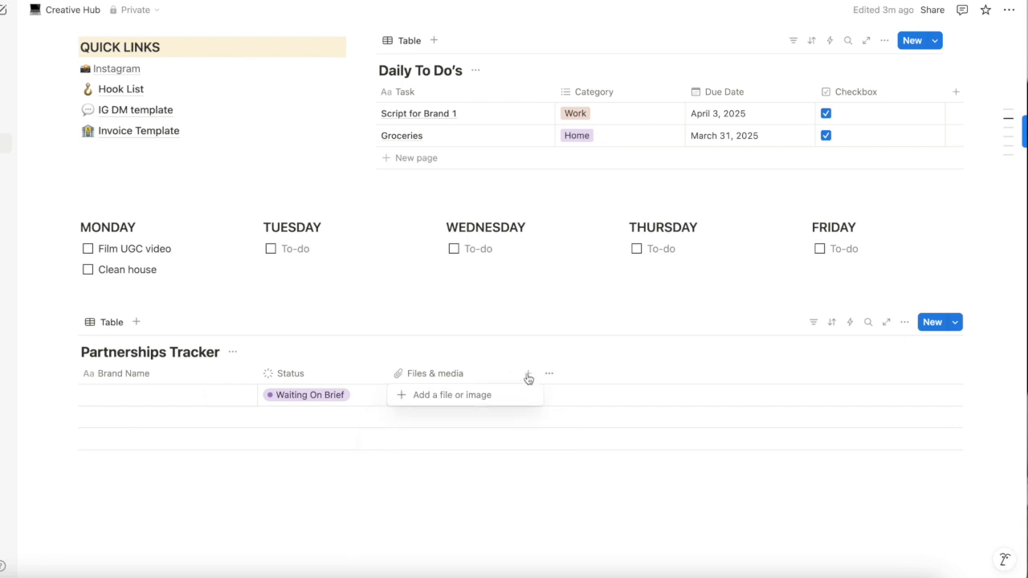
{"action": "key", "text": "Escape"}
{"action": "left_click", "coordinate": [529, 377]}
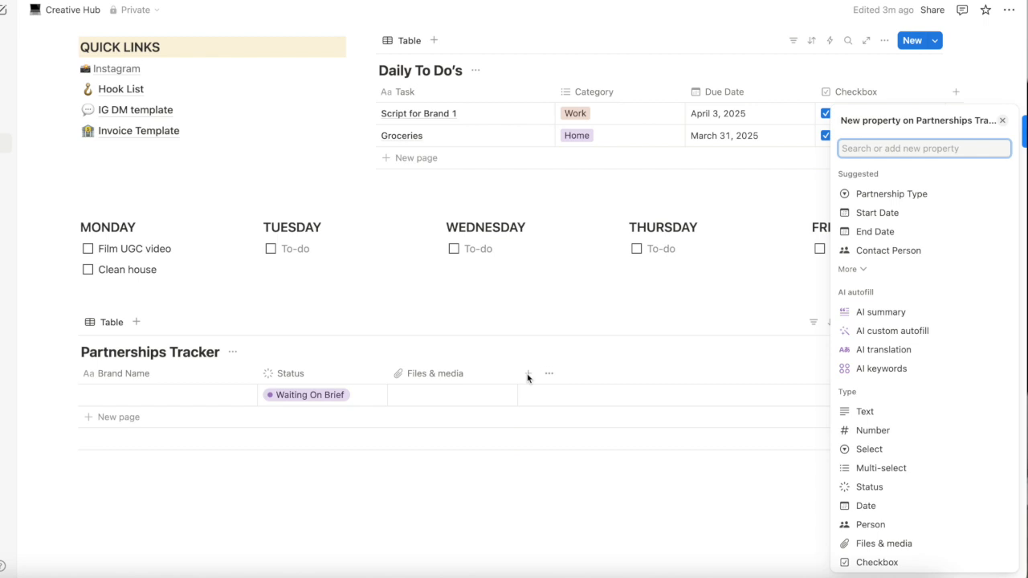
{"action": "type", "text": "date"}
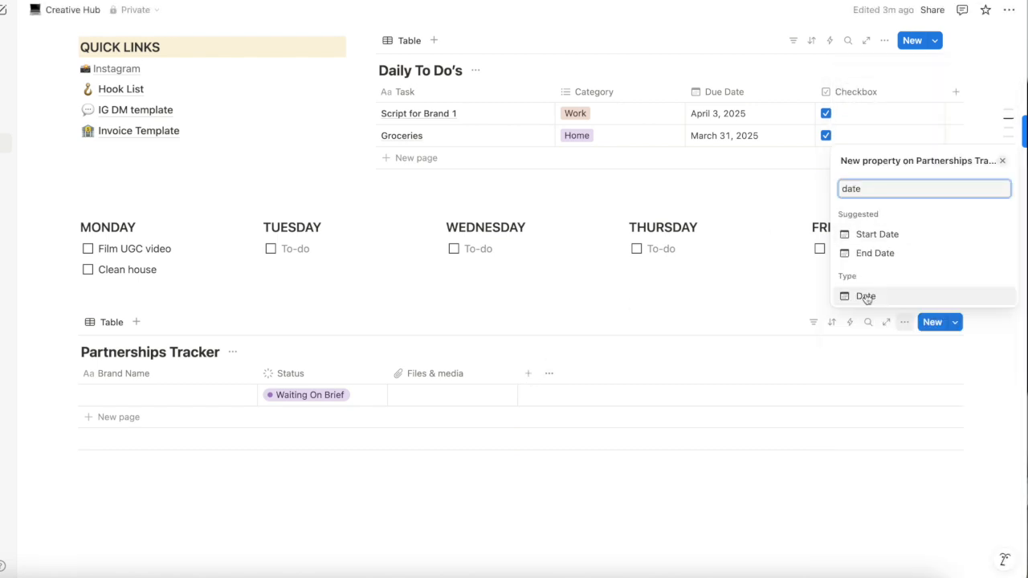
{"action": "left_click", "coordinate": [865, 296]}
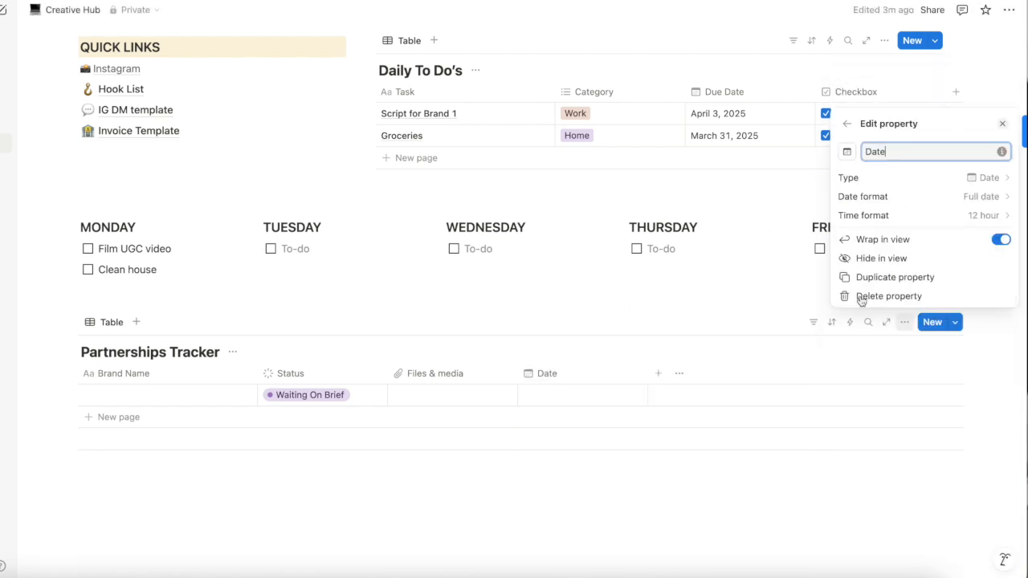
{"action": "left_click", "coordinate": [547, 379]}
{"action": "left_click", "coordinate": [548, 377]}
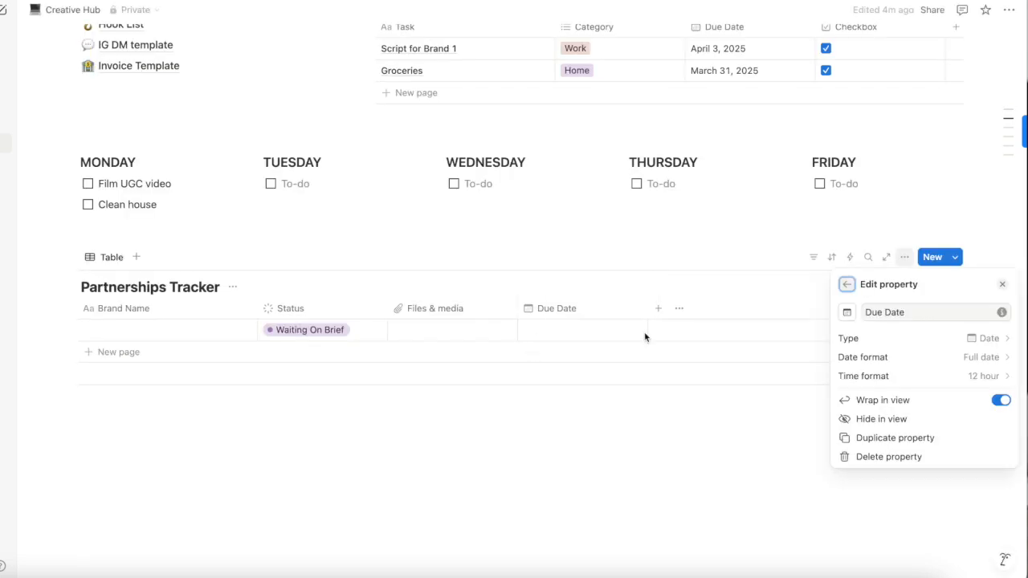
Add a text property named "Deliverables" to Partnerships Tracker.
{"action": "left_click", "coordinate": [660, 312]}
{"action": "left_click", "coordinate": [658, 310]}
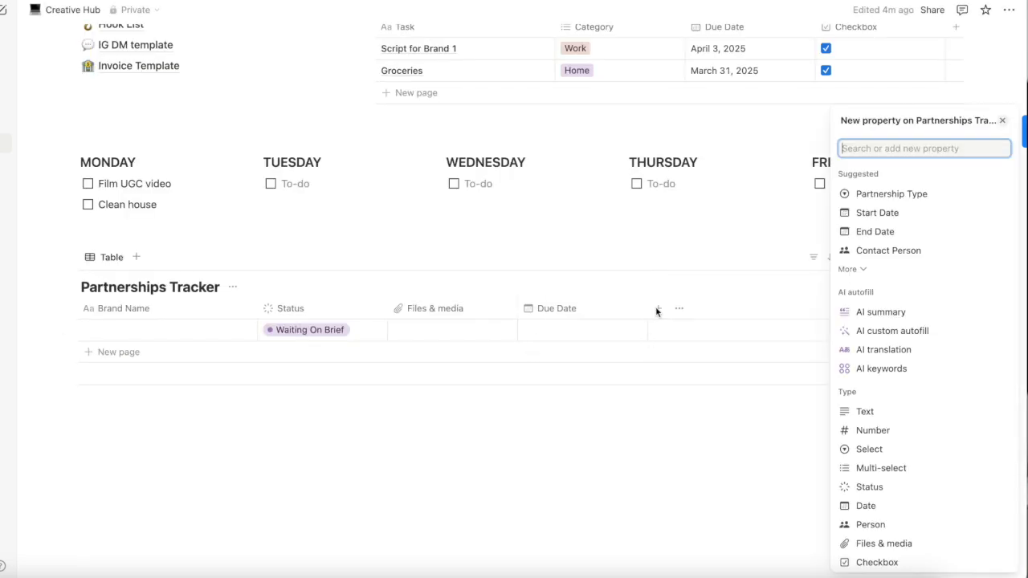
{"action": "type", "text": "text"}
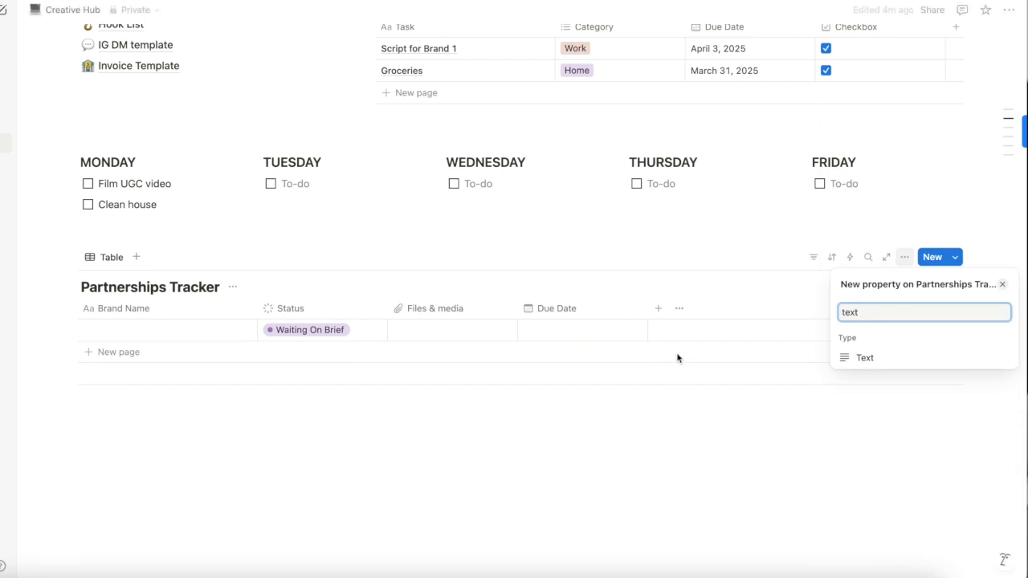
{"action": "left_click", "coordinate": [861, 359]}
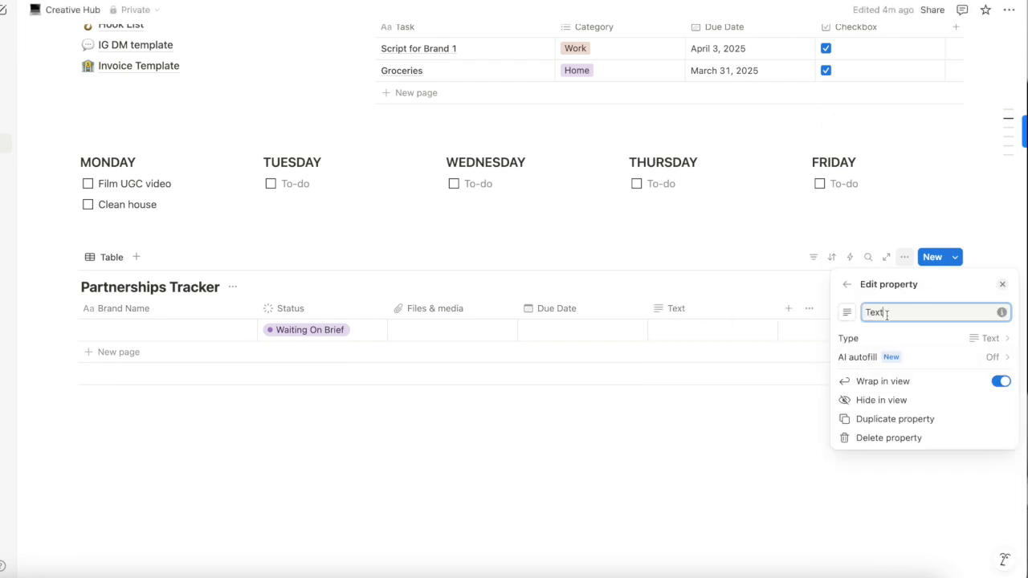
{"action": "type", "text": "Del"}
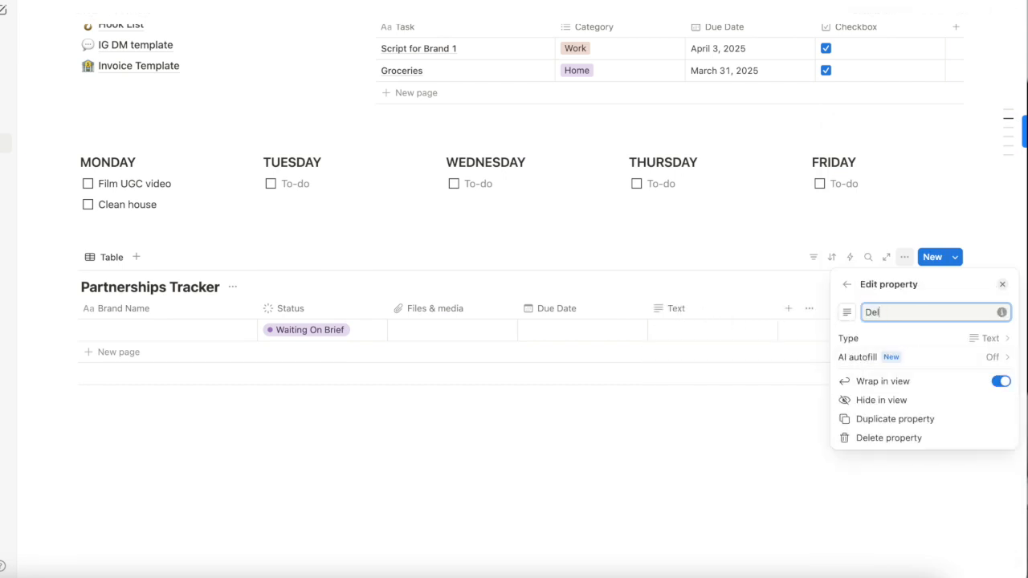
{"action": "type", "text": "iverables"}
Enter "1x 30 second video 9:16" as the Deliverables of the Waiting On Brief row.
{"action": "left_click", "coordinate": [727, 339]}
{"action": "left_click", "coordinate": [719, 332]}
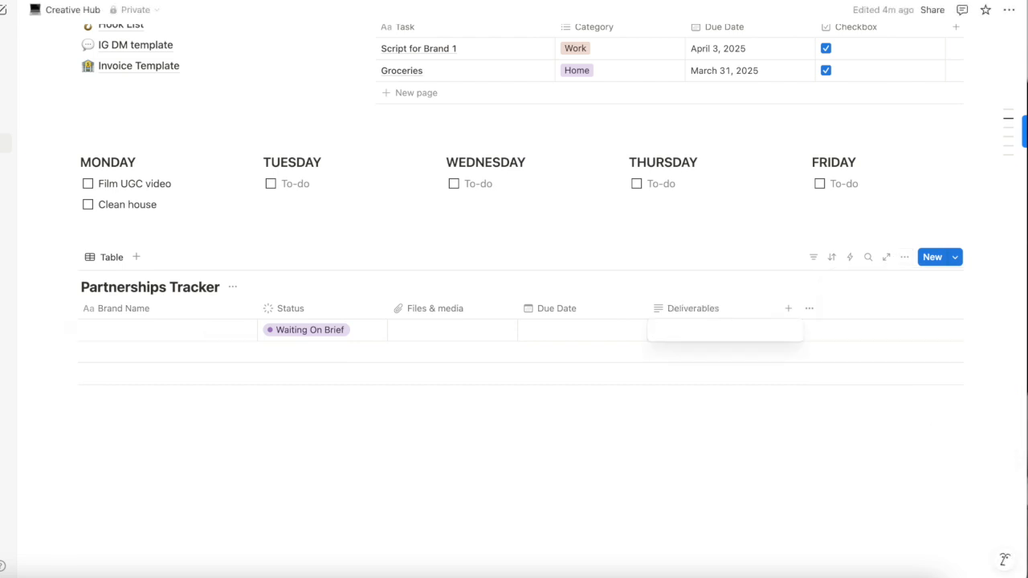
{"action": "type", "text": "1x 30 second video 9:16"}
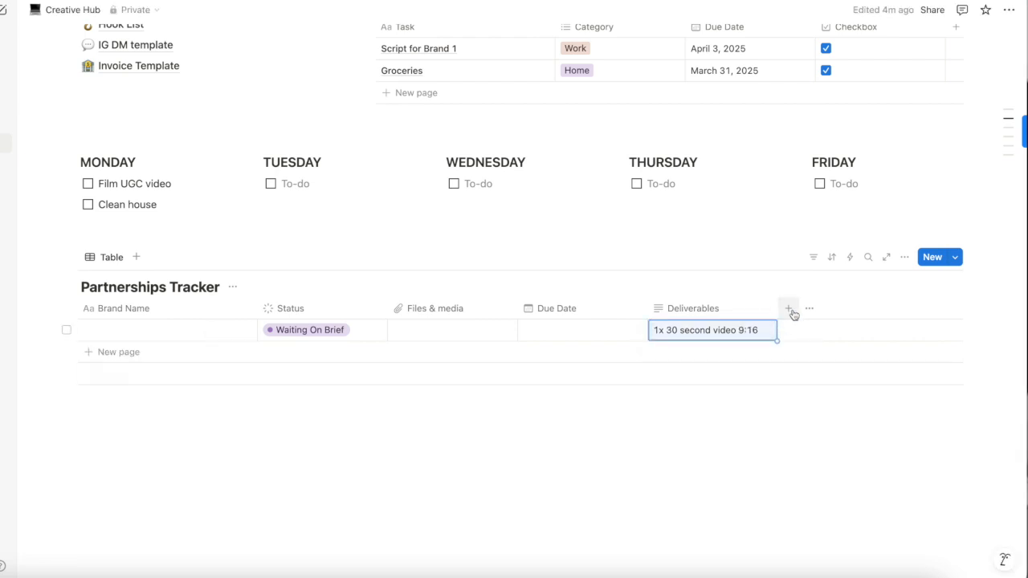
Add a number property to Partnerships Tracker and set its number format to US Dollar.
{"action": "left_click", "coordinate": [789, 309]}
{"action": "type", "text": "numb"}
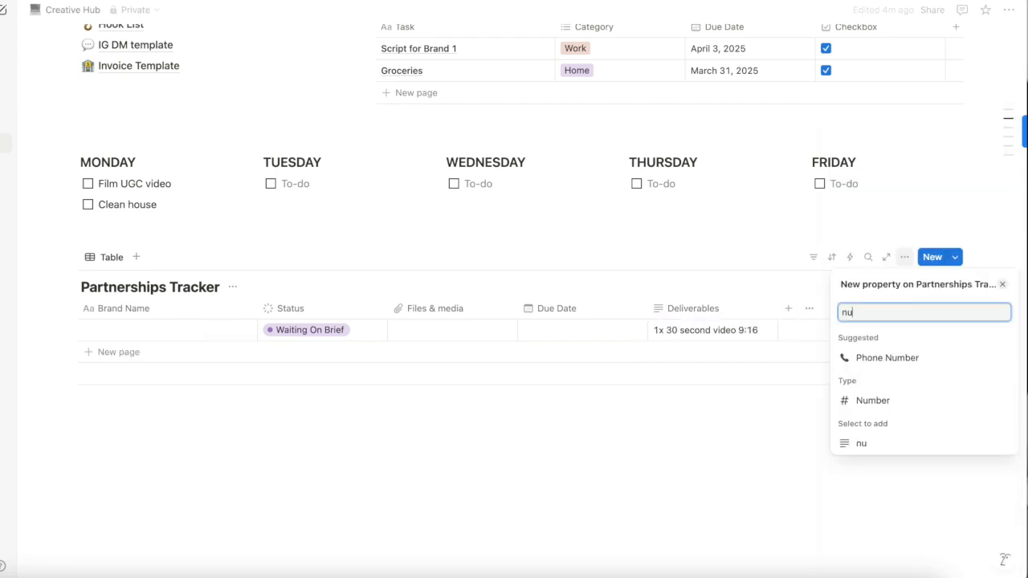
{"action": "left_click", "coordinate": [862, 401]}
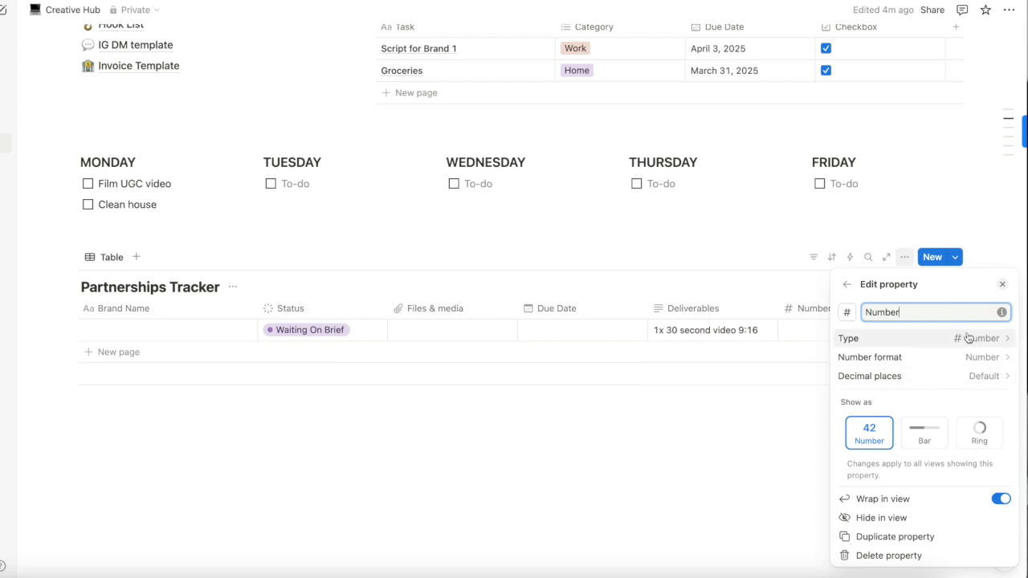
{"action": "left_click", "coordinate": [887, 367]}
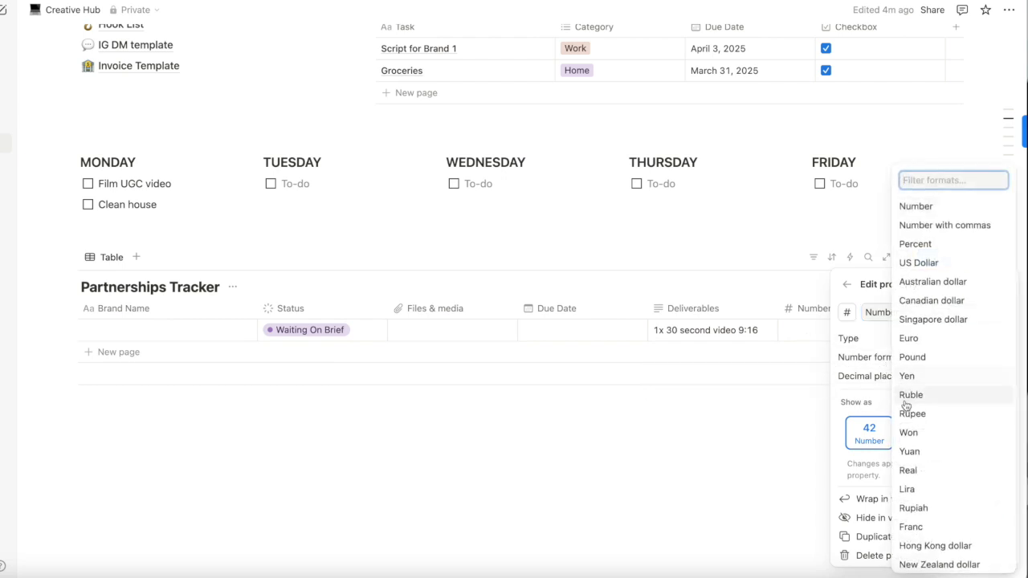
{"action": "left_click", "coordinate": [919, 265]}
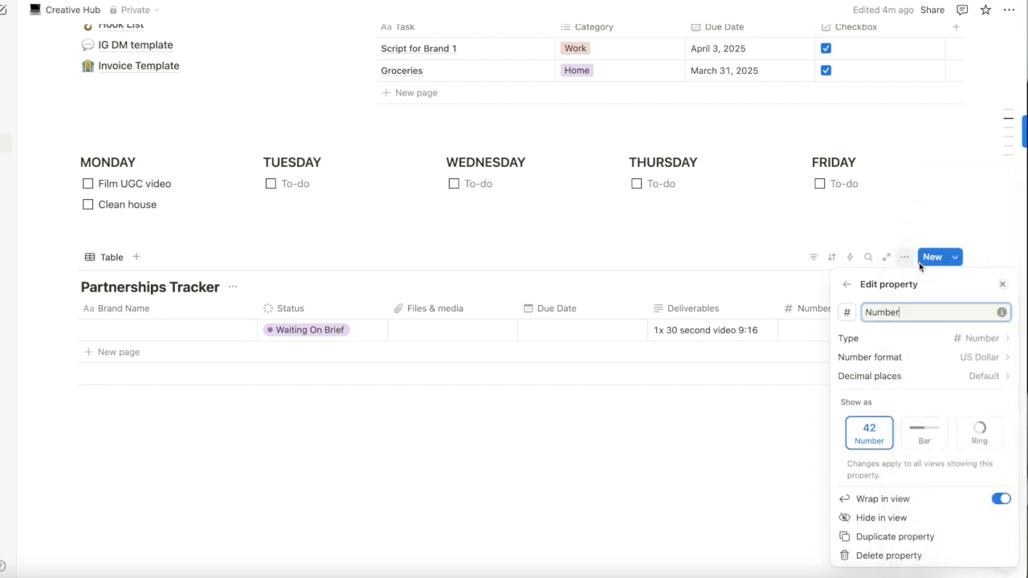
Enter 100 in the Number property of the Waiting On Brief row.
{"action": "left_click", "coordinate": [799, 333]}
{"action": "left_click", "coordinate": [799, 333]}
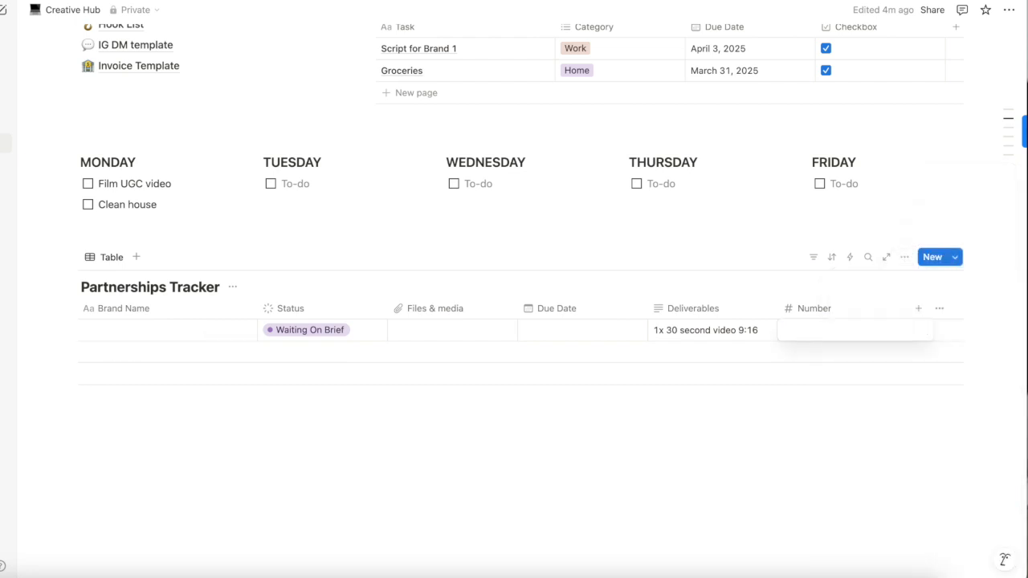
{"action": "type", "text": "100"}
{"action": "key", "text": "Return"}
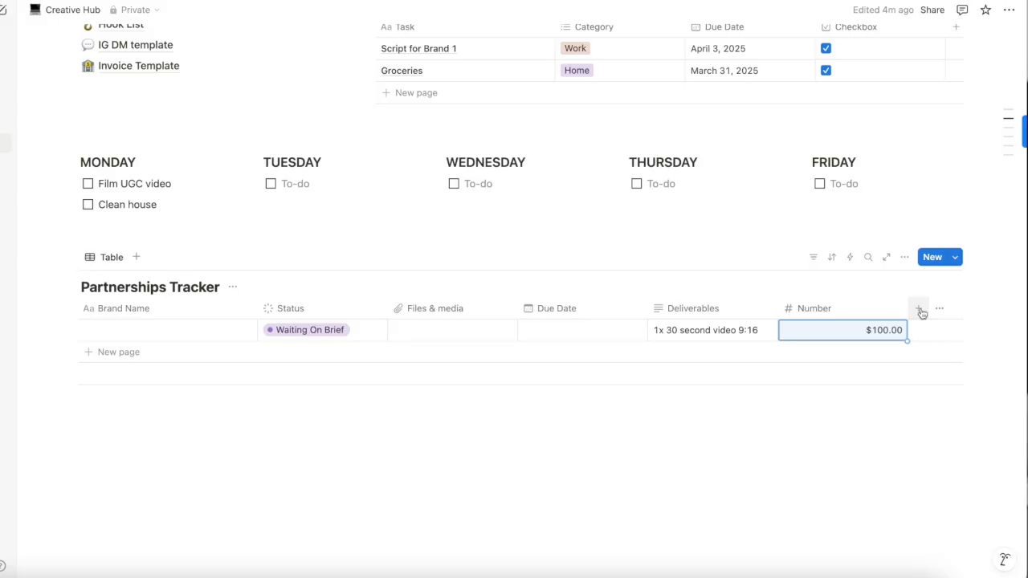
Add a second status property to Partnerships Tracker and rename its default To-do option to "Unpaid".
{"action": "left_click", "coordinate": [920, 310]}
{"action": "type", "text": "mult"}
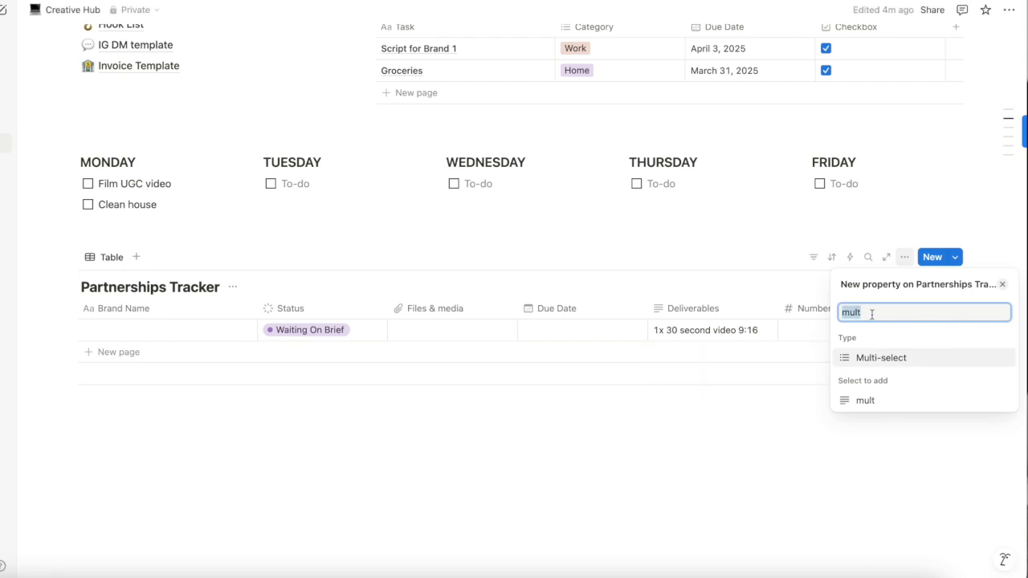
{"action": "type", "text": "stat"}
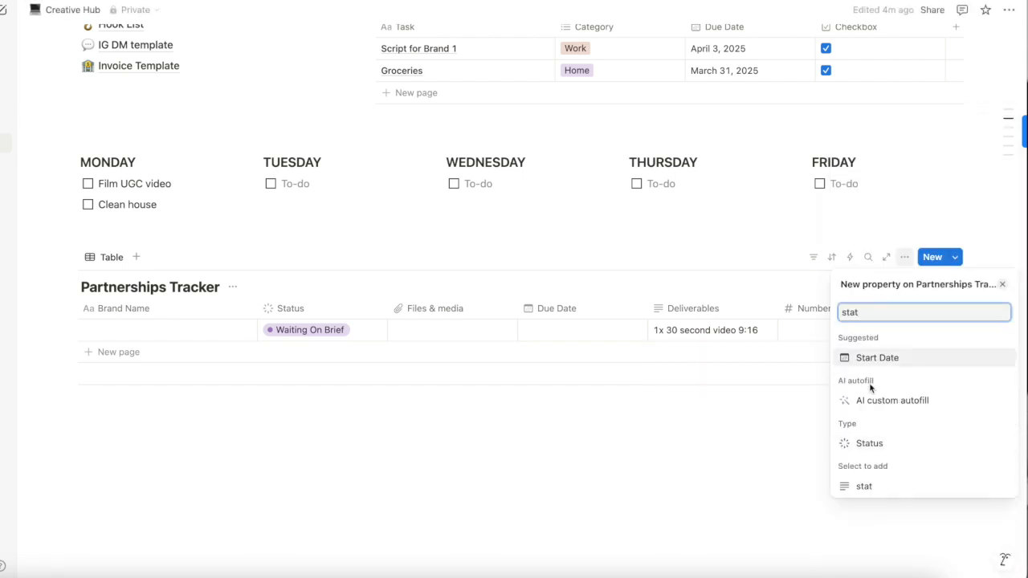
{"action": "left_click", "coordinate": [869, 443]}
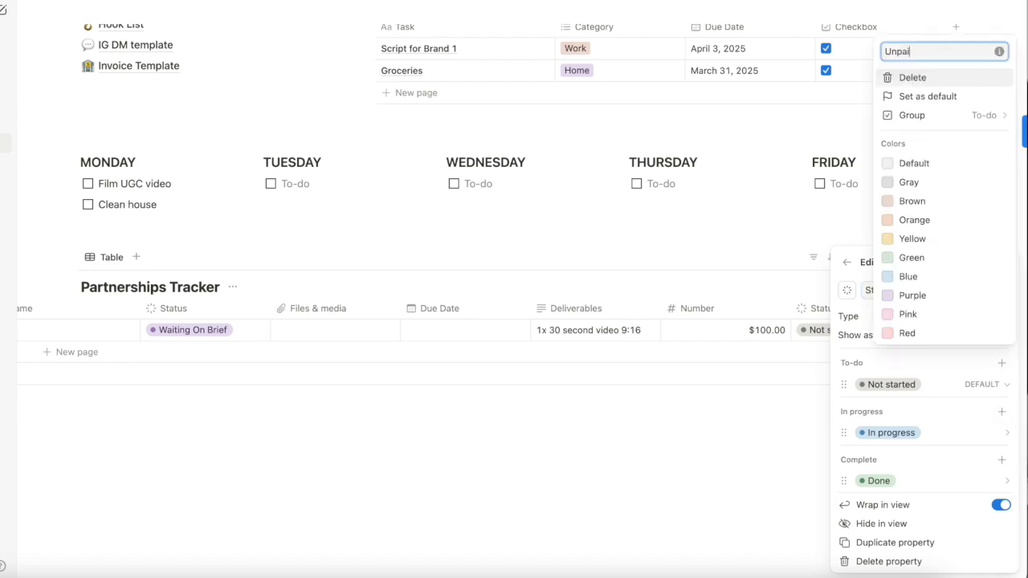
{"action": "key", "text": "Escape"}
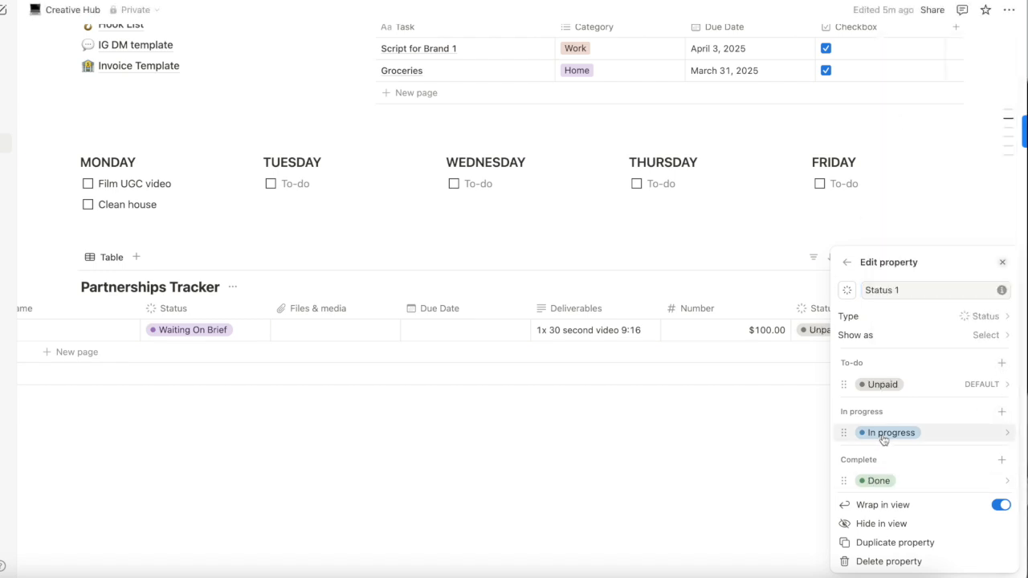
{"action": "left_click", "coordinate": [733, 442]}
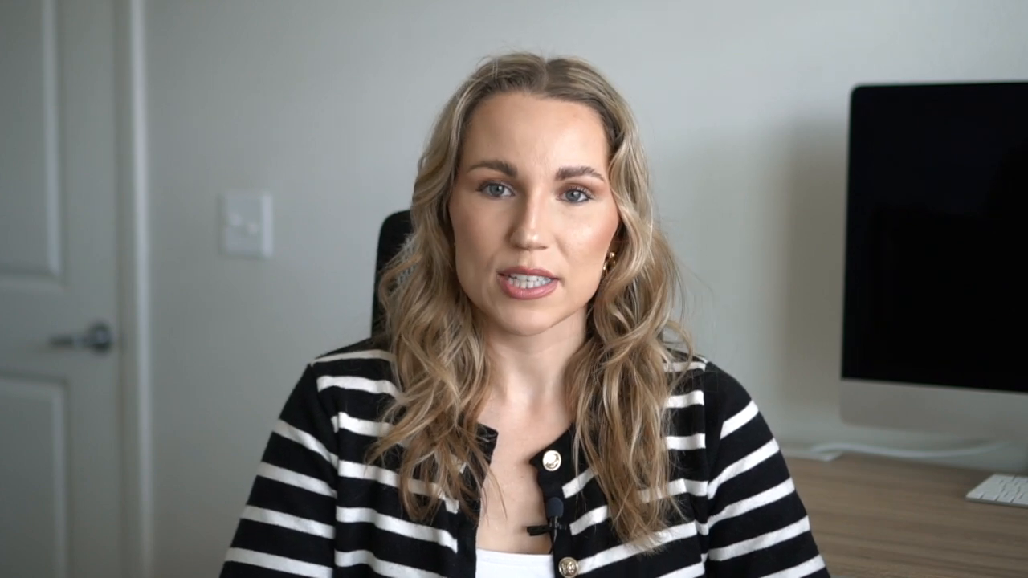
Insert a new table database below Partnerships Tracker, titled "Social Media Planner", with its name column called "Content Idea".
{"action": "type", "text": "/table"}
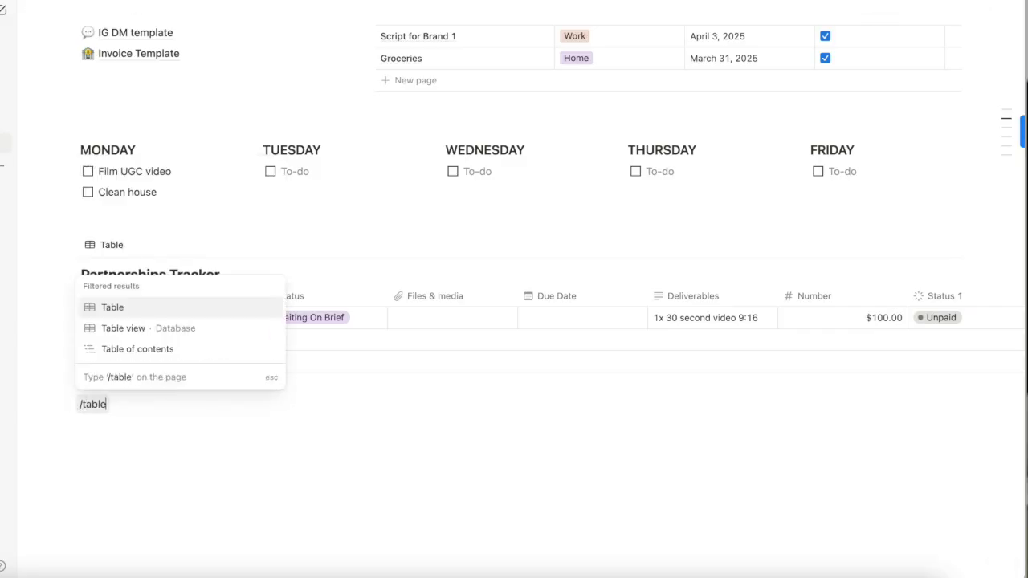
{"action": "left_click", "coordinate": [134, 330]}
{"action": "left_click", "coordinate": [115, 354]}
{"action": "type", "text": "Social M"}
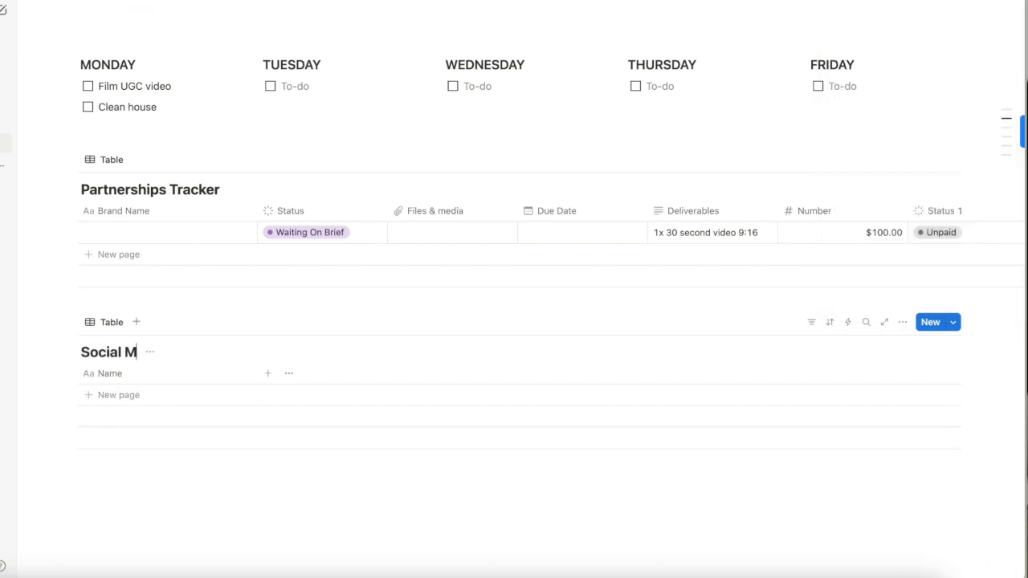
{"action": "type", "text": "edia"}
{"action": "type", "text": "Planner"}
Add a date property named "Due Date" to Social Media Planner.
{"action": "left_click", "coordinate": [267, 374]}
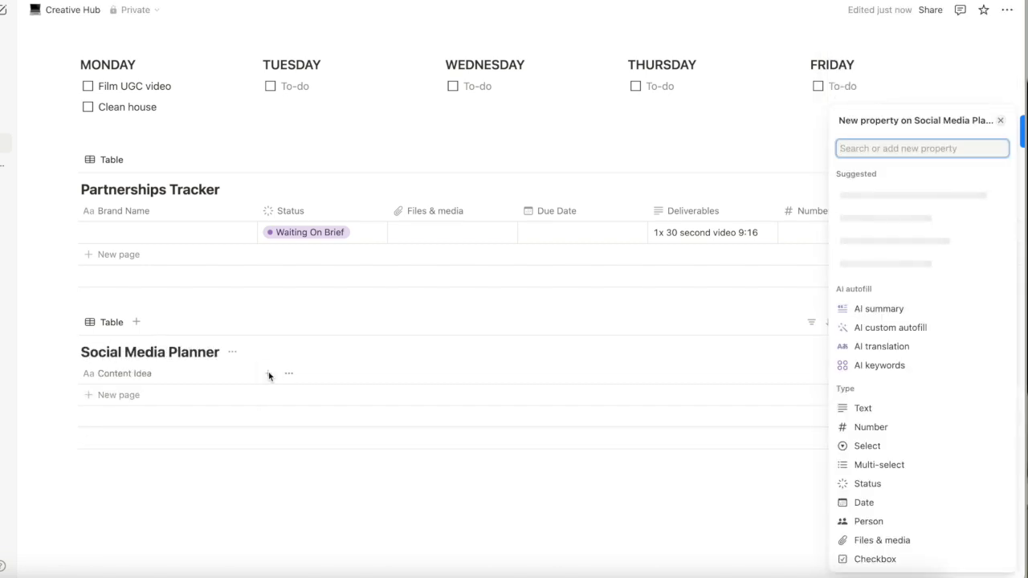
{"action": "type", "text": "Date"}
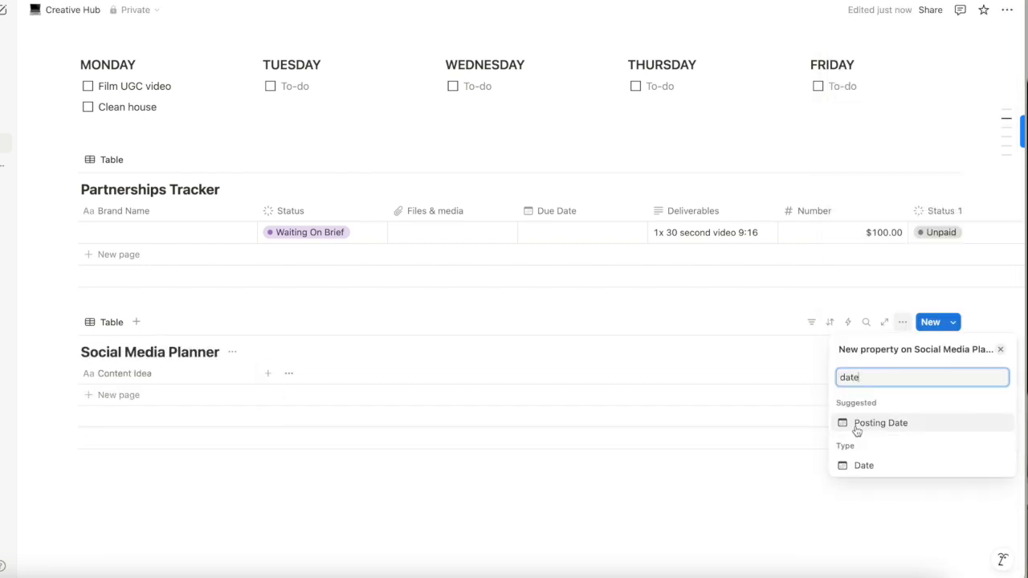
{"action": "left_click", "coordinate": [856, 424]}
{"action": "left_click", "coordinate": [289, 381]}
{"action": "left_click", "coordinate": [291, 373]}
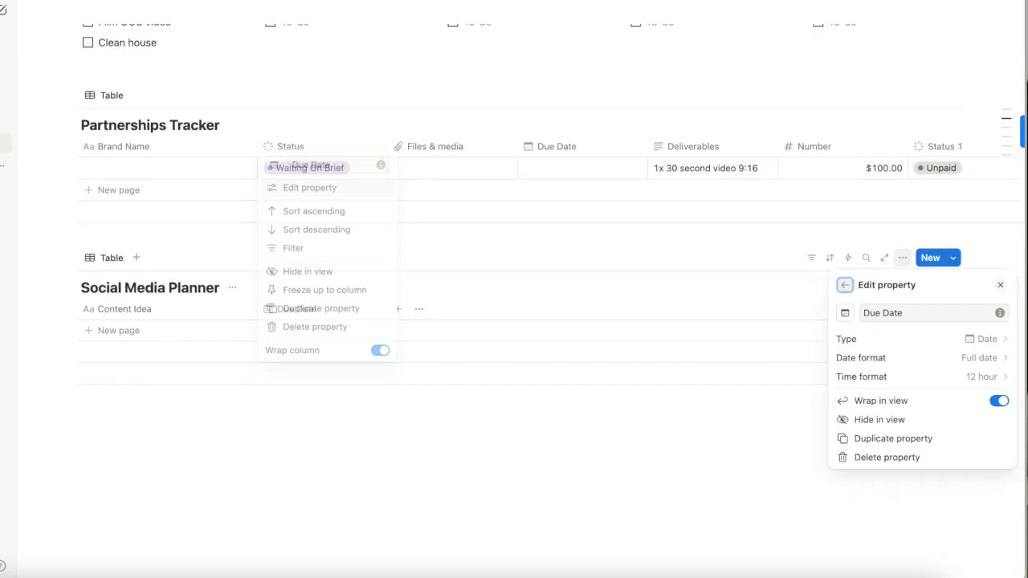
{"action": "left_click", "coordinate": [397, 309]}
{"action": "left_click", "coordinate": [571, 442]}
Add a multi-select property named "Platform" to Social Media Planner.
{"action": "left_click", "coordinate": [397, 310]}
{"action": "type", "text": "mult"}
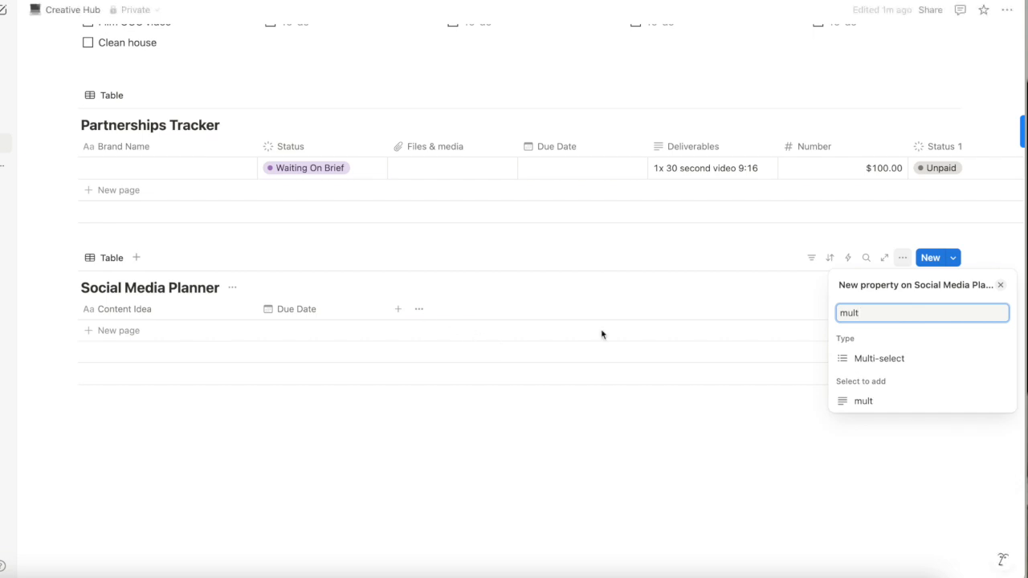
{"action": "left_click", "coordinate": [859, 359]}
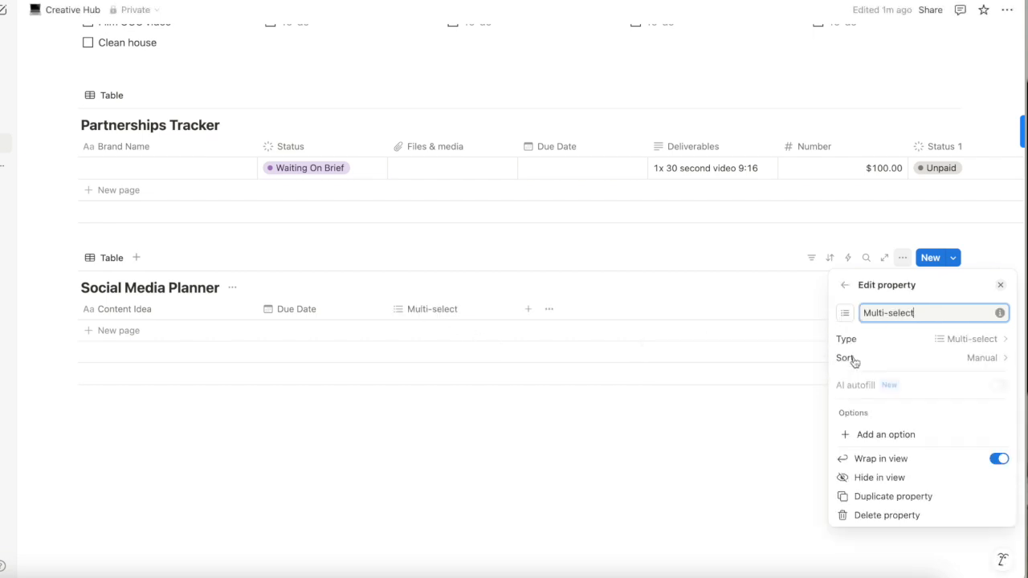
{"action": "left_click", "coordinate": [415, 313]}
{"action": "left_click", "coordinate": [415, 312]}
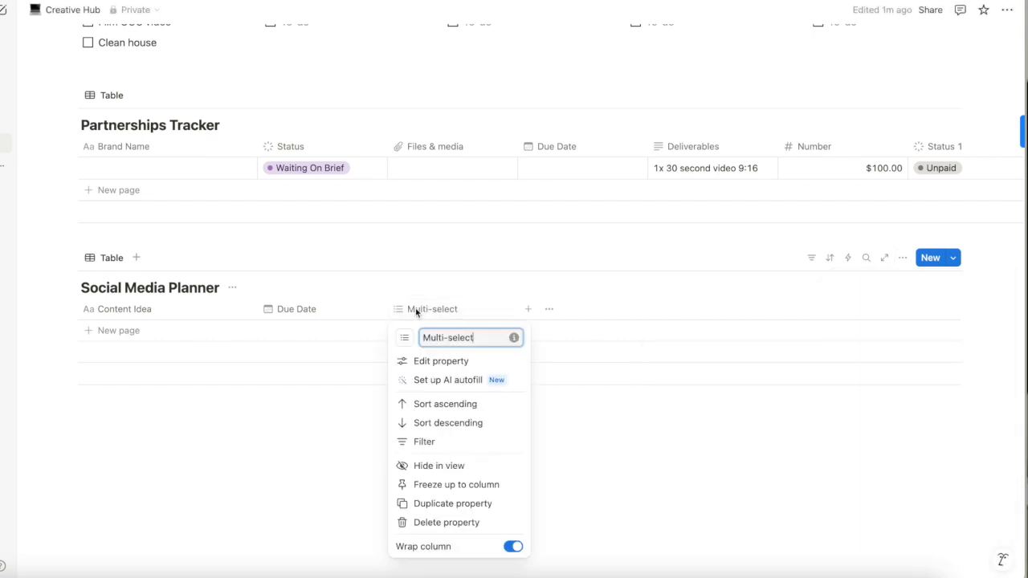
{"action": "triple_click", "coordinate": [449, 337]}
{"action": "type", "text": "Platform"}
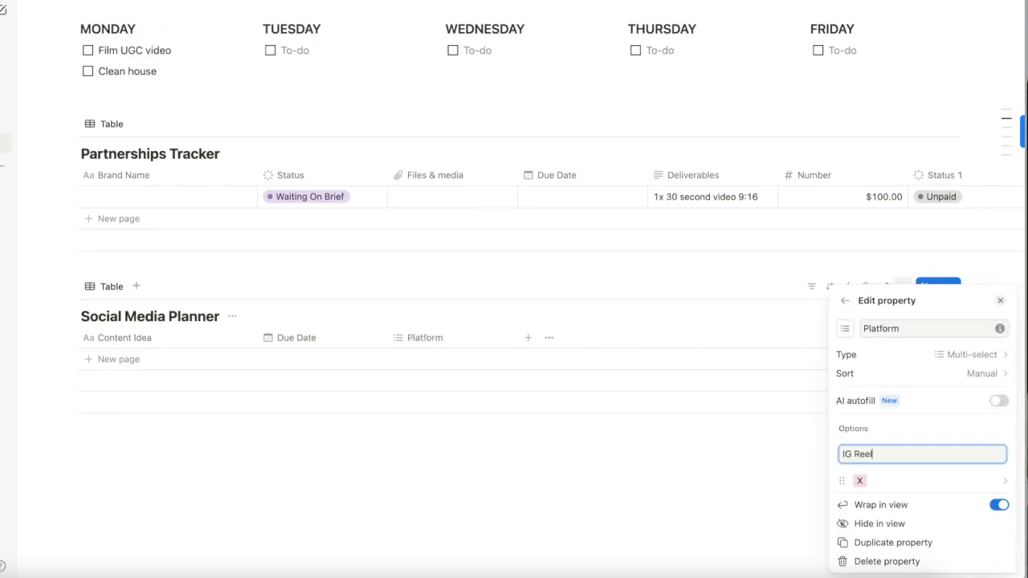
Give Platform the options YouTube, TikTok, IG Reel and X, and tag a new Social Media Planner row with IG Reel.
{"action": "key", "text": "Return"}
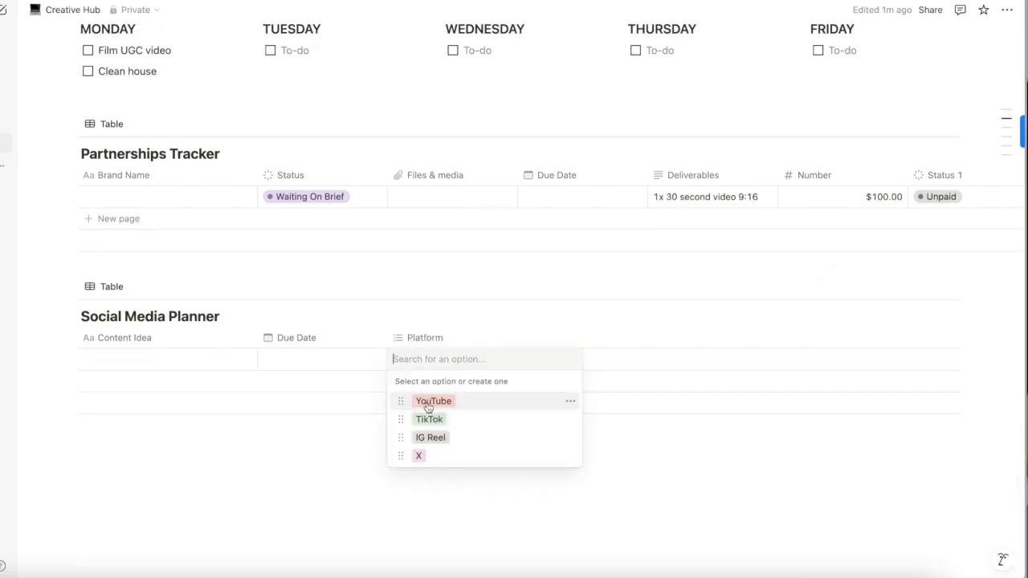
{"action": "left_click", "coordinate": [424, 436]}
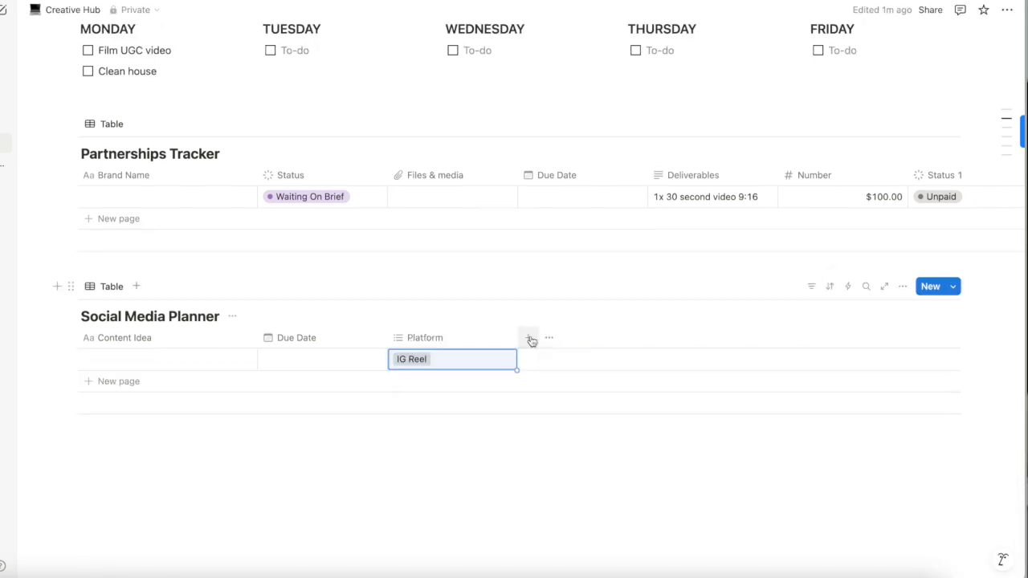
Add a Status property to Social Media Planner with "Ideation" as its To-do option and "Filming" as its In progress option.
{"action": "left_click", "coordinate": [528, 337]}
{"action": "type", "text": "stat"}
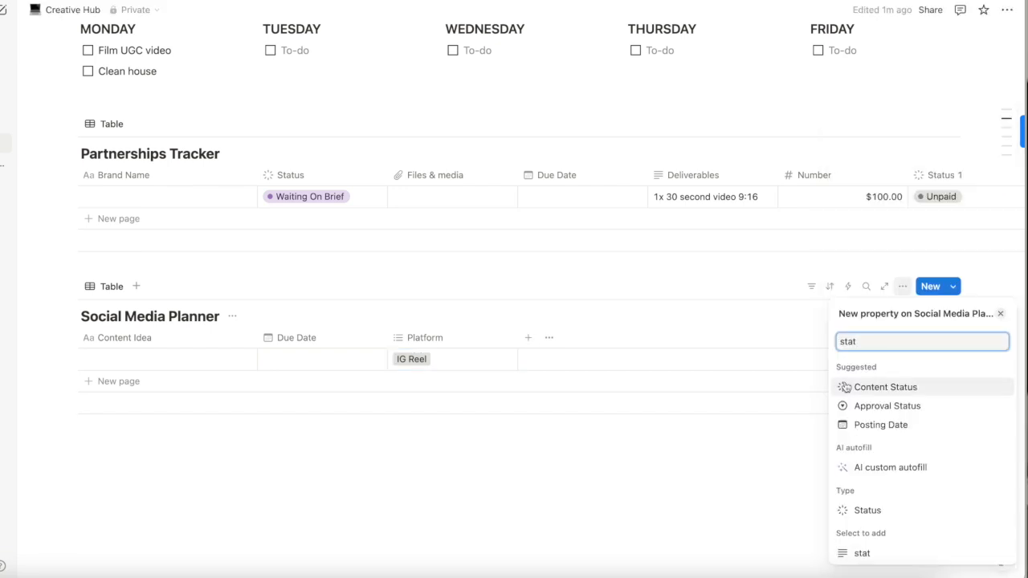
{"action": "left_click", "coordinate": [854, 510]}
{"action": "left_click", "coordinate": [546, 348]}
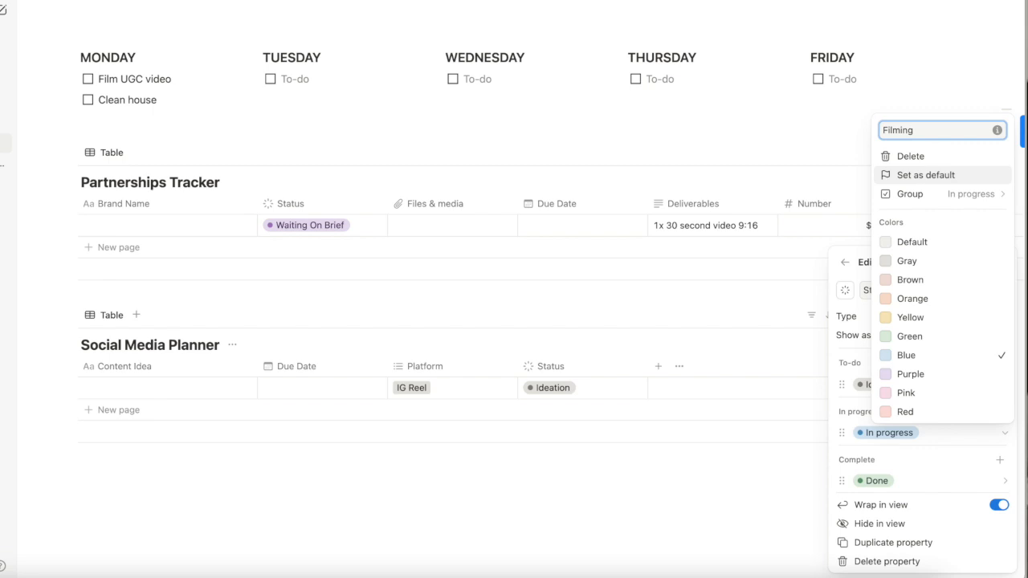
{"action": "key", "text": "Escape"}
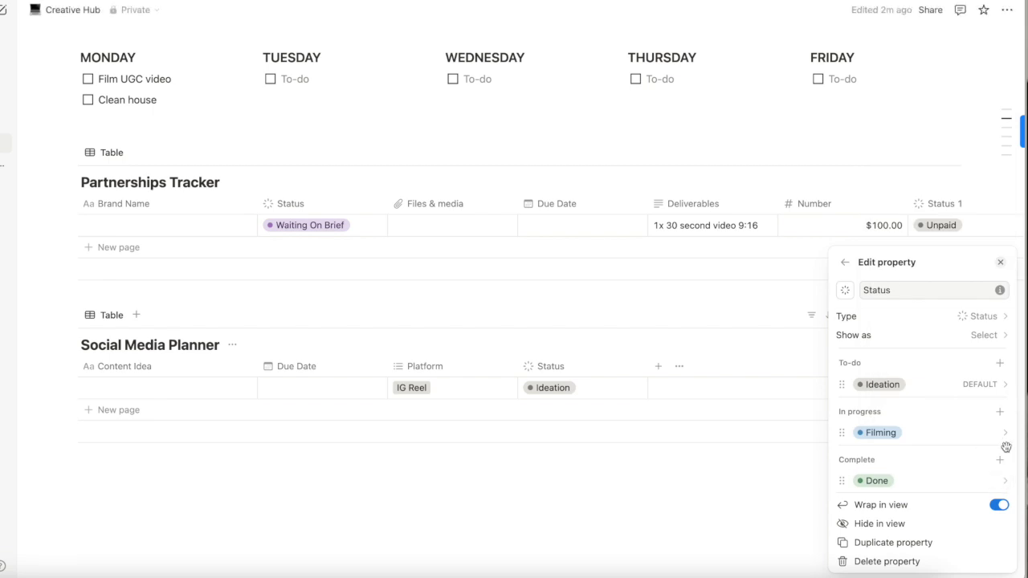
Complete the Status options with "Scripting" under In progress and "Posted" under Complete, and set the IG Reel row to Filming.
{"action": "left_click", "coordinate": [1001, 413]}
{"action": "type", "text": "Scripting"}
{"action": "key", "text": "Return"}
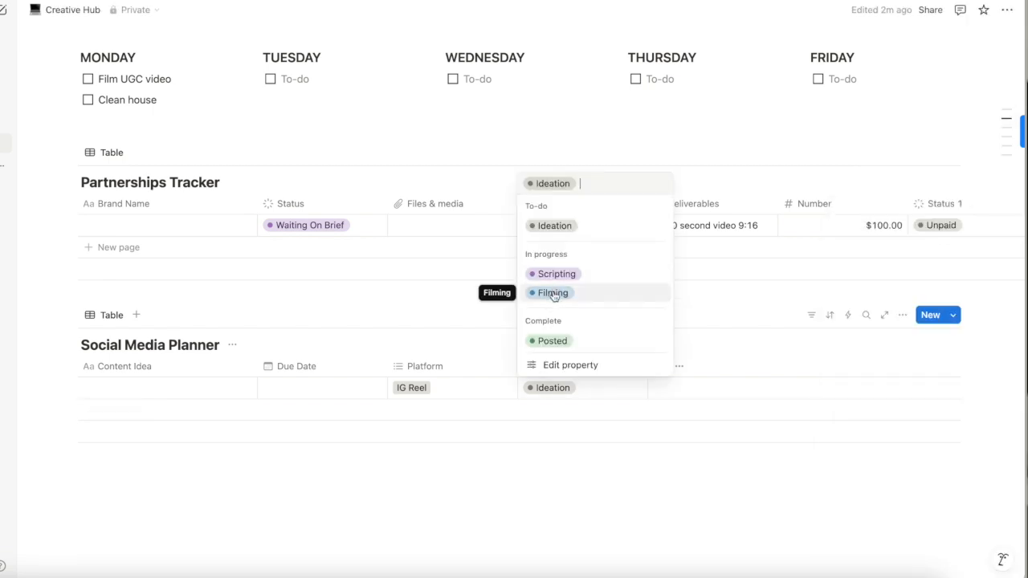
{"action": "left_click", "coordinate": [554, 294]}
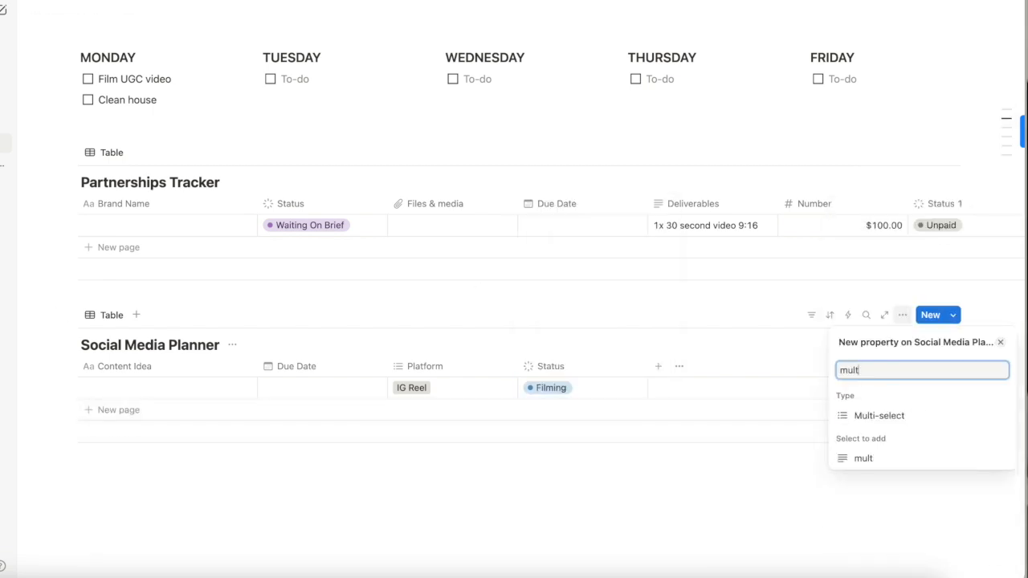
Add a multi-select property named "Content Pillar" to Social Media Planner.
{"action": "left_click", "coordinate": [844, 415]}
{"action": "key", "text": "Escape"}
{"action": "left_click", "coordinate": [693, 366]}
{"action": "type", "text": "COnte"}
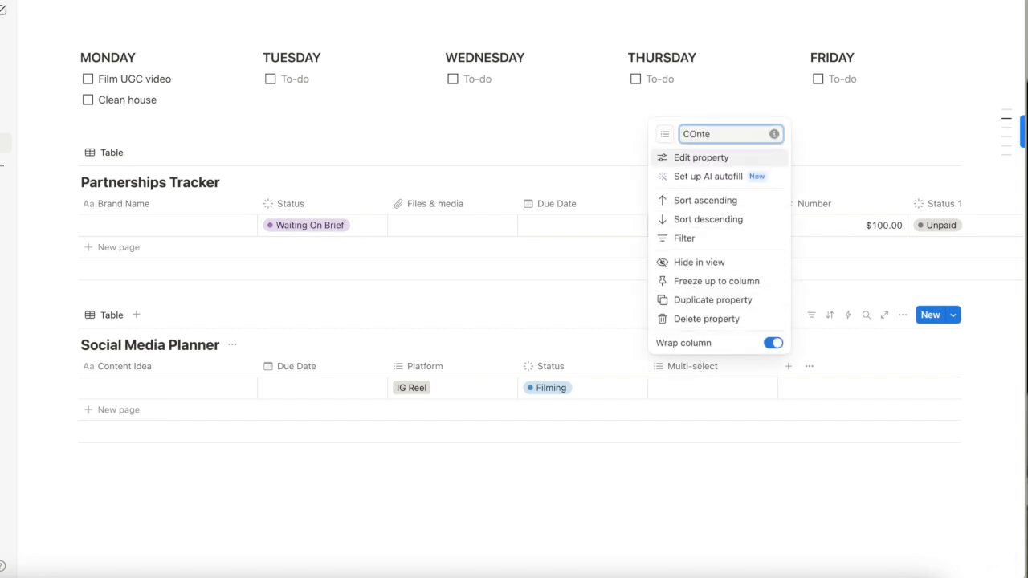
{"action": "key", "text": "Return"}
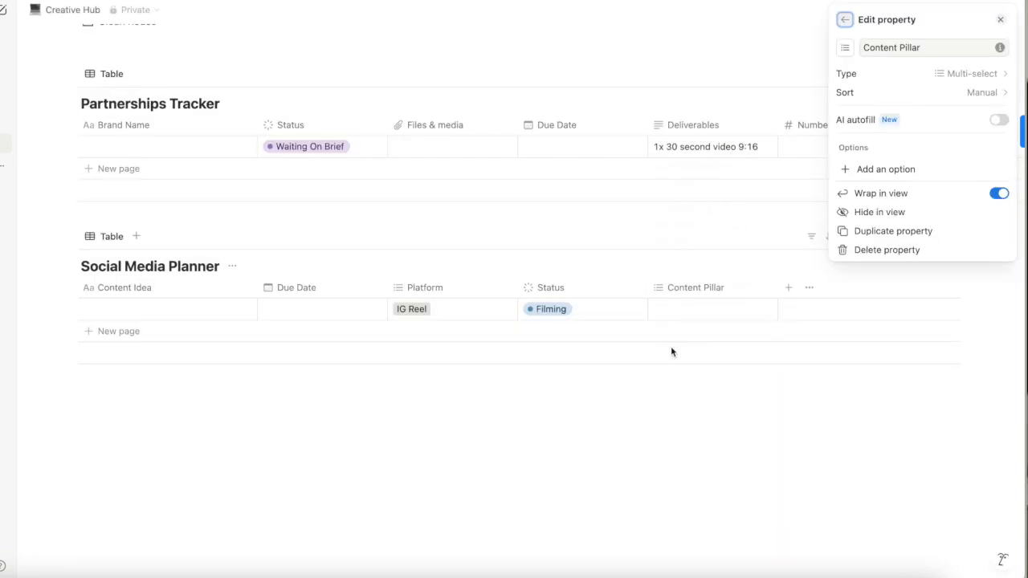
Tag the IG Reel row with the Content Pillar option "Amazon Finds" and enter "Non Toxic Pots and Pans" as its Content Idea.
{"action": "left_click", "coordinate": [697, 306]}
{"action": "left_click", "coordinate": [694, 291]}
{"action": "left_click", "coordinate": [693, 341]}
{"action": "left_click", "coordinate": [693, 340]}
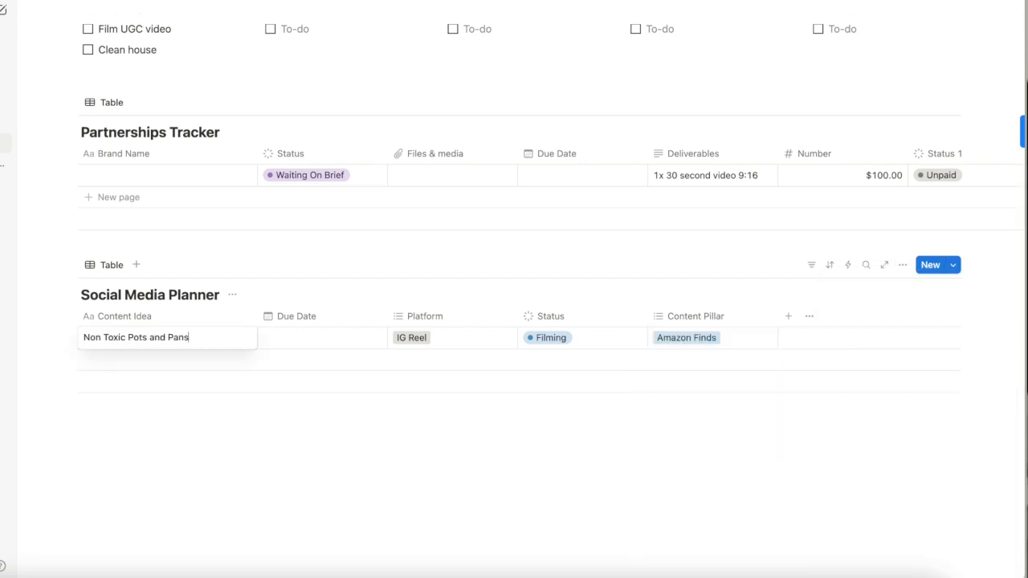
{"action": "key", "text": "Return"}
Open the Non Toxic Pots and Pans page and write "Add your ideas here:" in its body.
{"action": "left_click", "coordinate": [231, 338]}
{"action": "key", "text": "Return"}
{"action": "type", "text": "Add"}
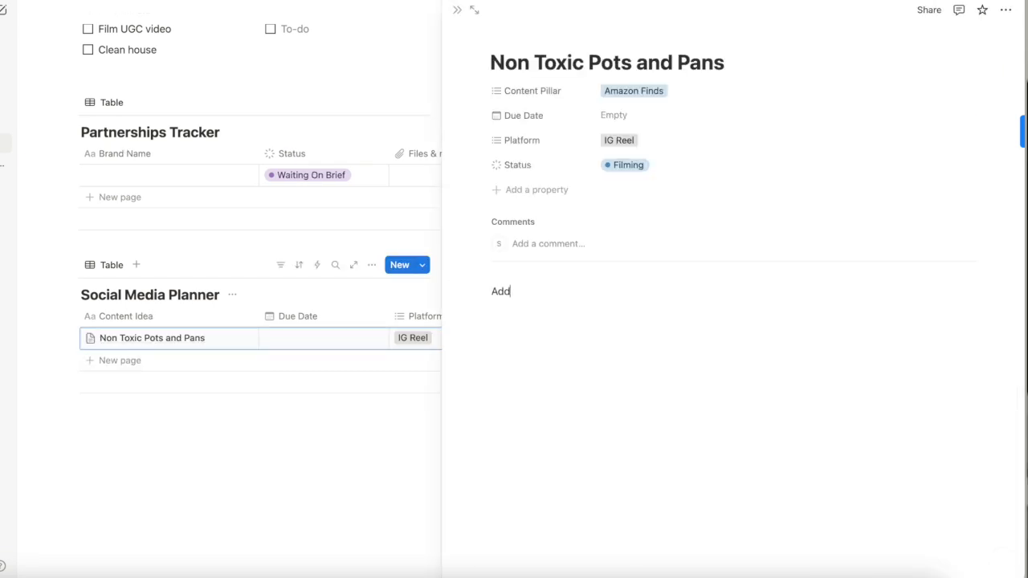
{"action": "type", "text": " your ideas here:"}
{"action": "key", "text": "Return"}
{"action": "key", "text": "Return"}
Add a "Hook:" line and a caption ideas line below the ideas line, each separated by a blank line.
{"action": "type", "text": "Hook:"}
{"action": "key", "text": "Return"}
{"action": "key", "text": "Return"}
{"action": "type", "text": "Capion"}
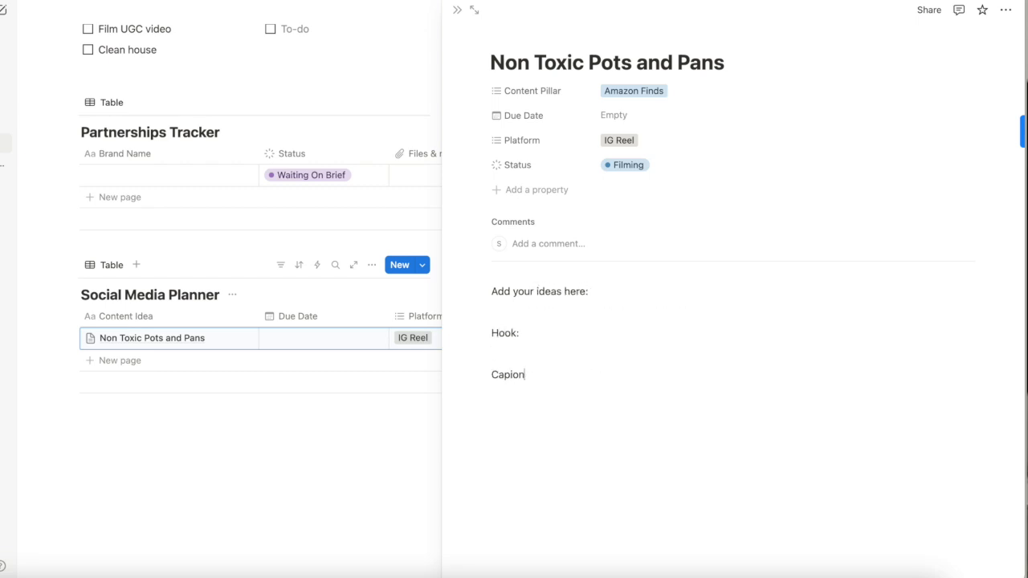
{"action": "type", "text": "Ideas:"}
{"action": "key", "text": "Return"}
{"action": "key", "text": "Return"}
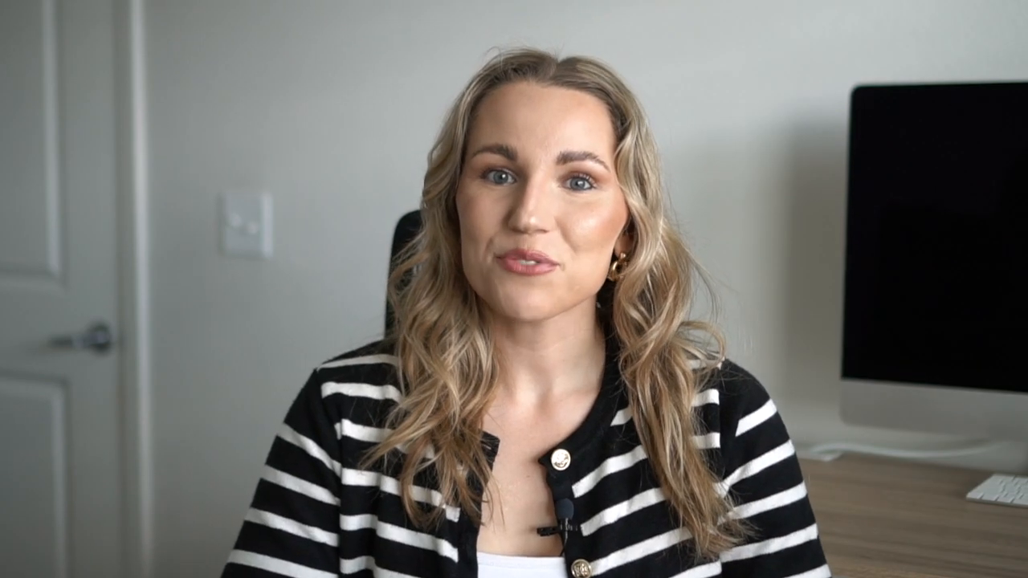